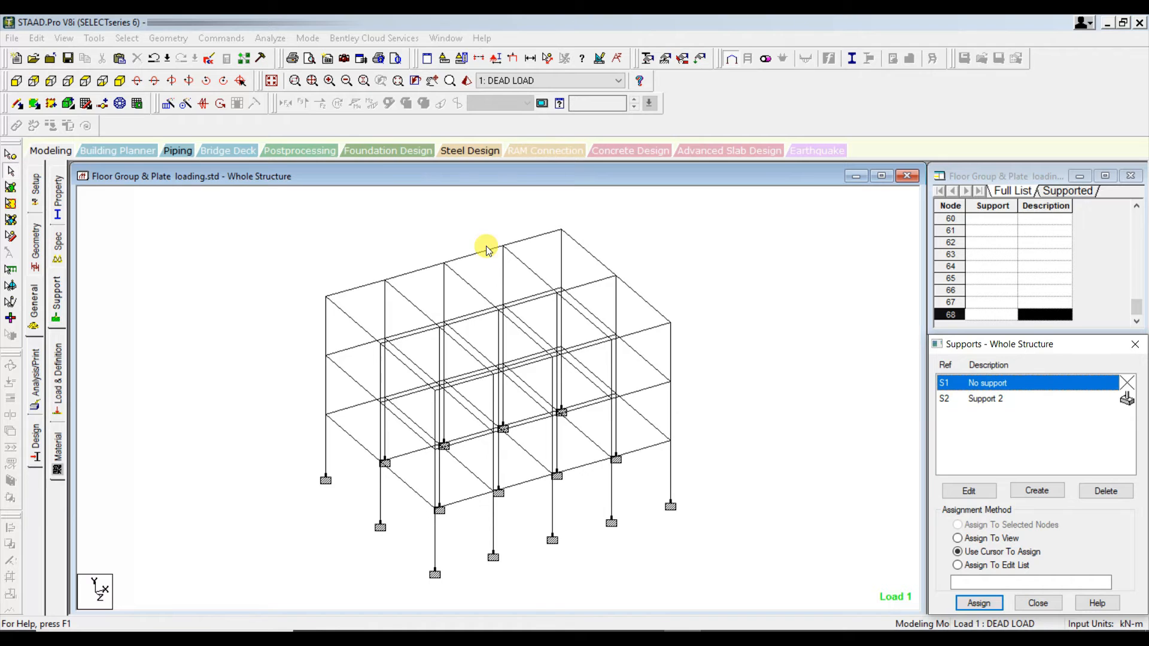
- Isolate the columns and beams of the lowest storey and display them in isometric view
left_click(16, 80)
left_click_drag(817, 561, 281, 383)
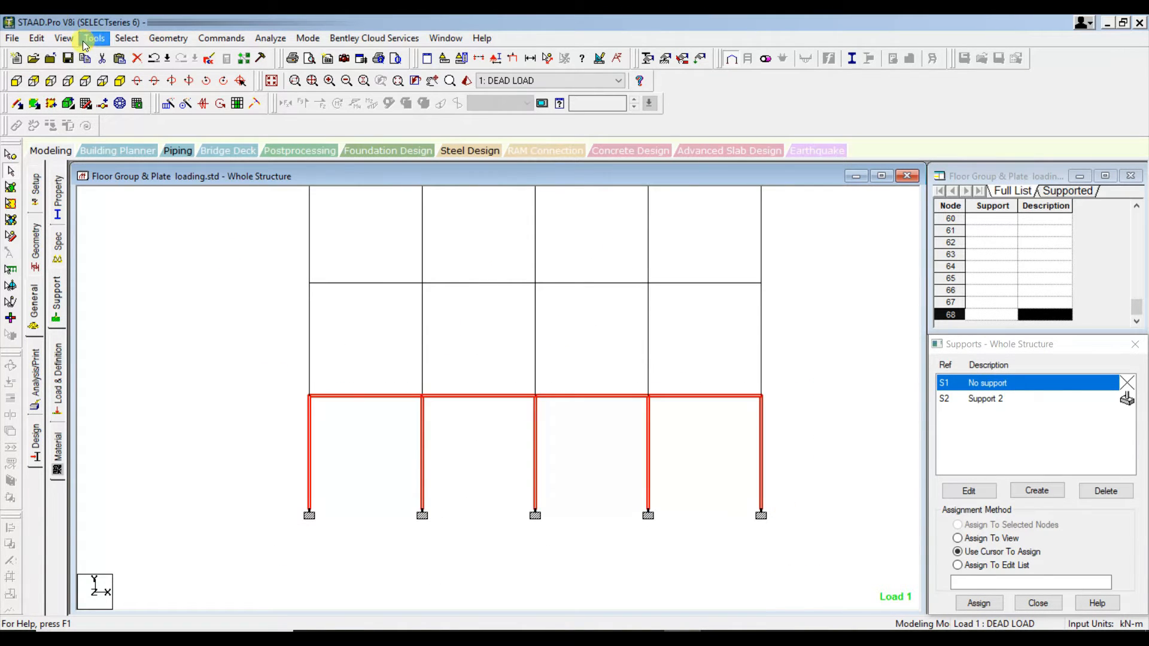
left_click(63, 37)
left_click(101, 85)
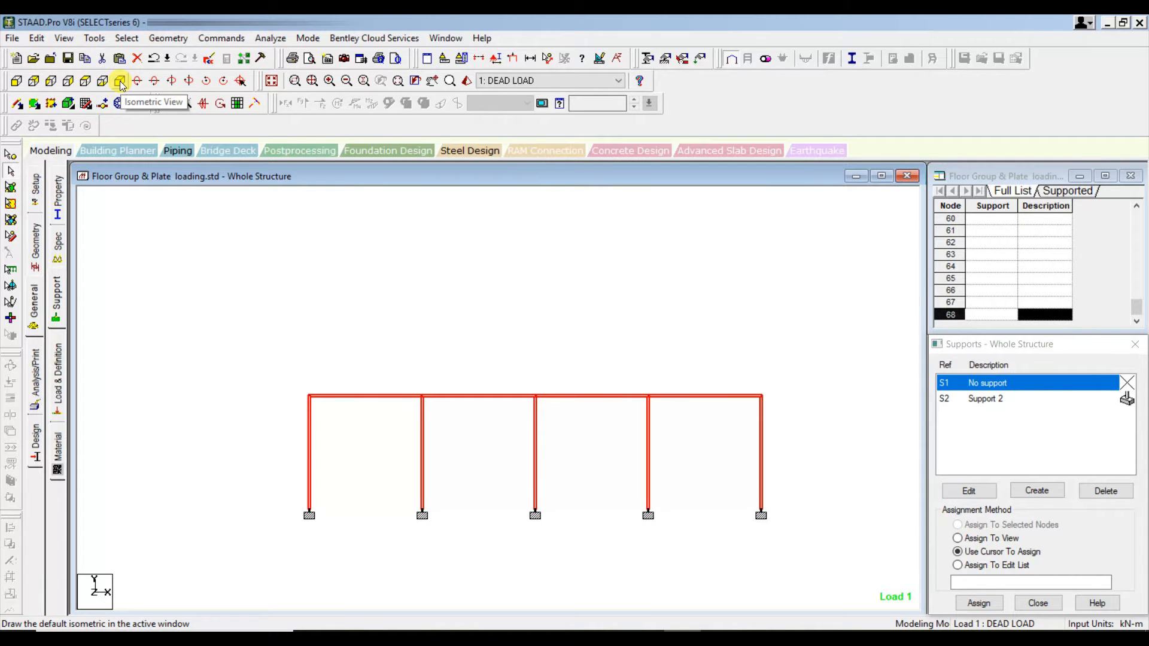
left_click(120, 82)
left_click(705, 321)
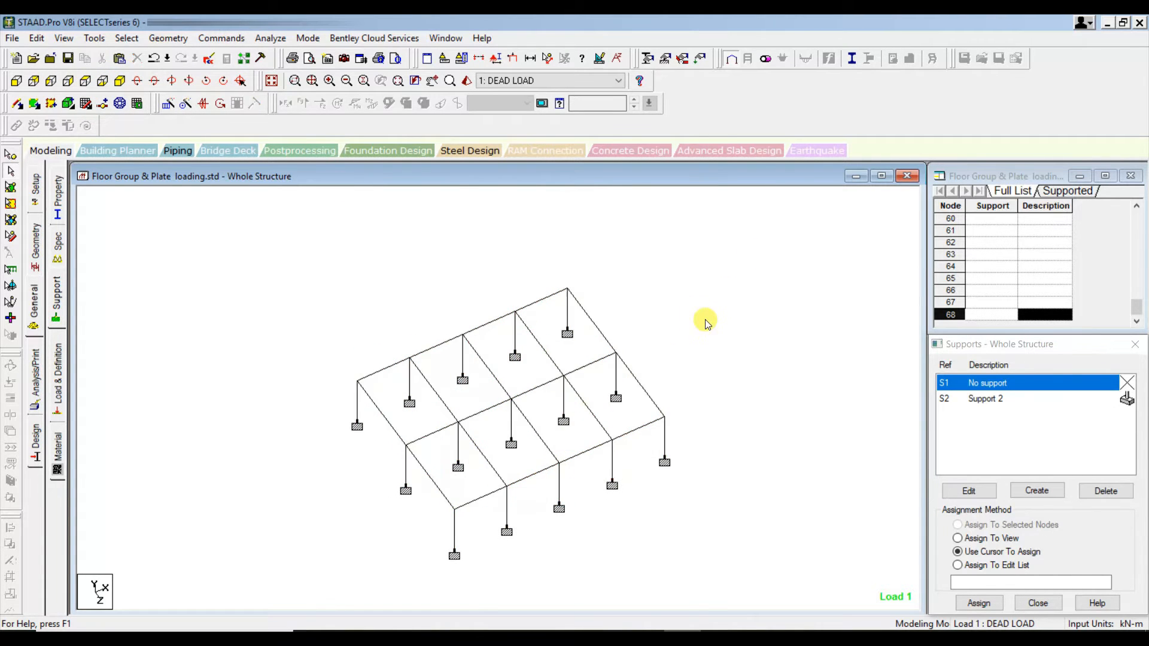
- Start a new floor load item under the DEAD LOAD case with a pressure of -3 kN/m2
left_click(61, 372)
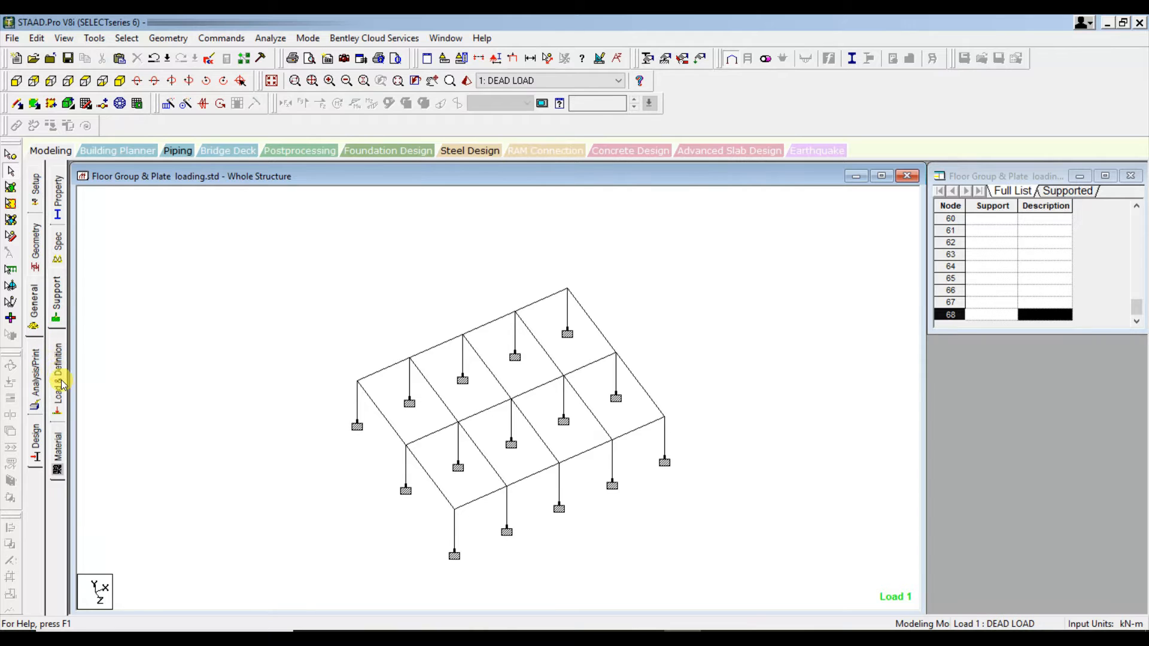
left_click(910, 202)
left_click(924, 213)
left_click(989, 213)
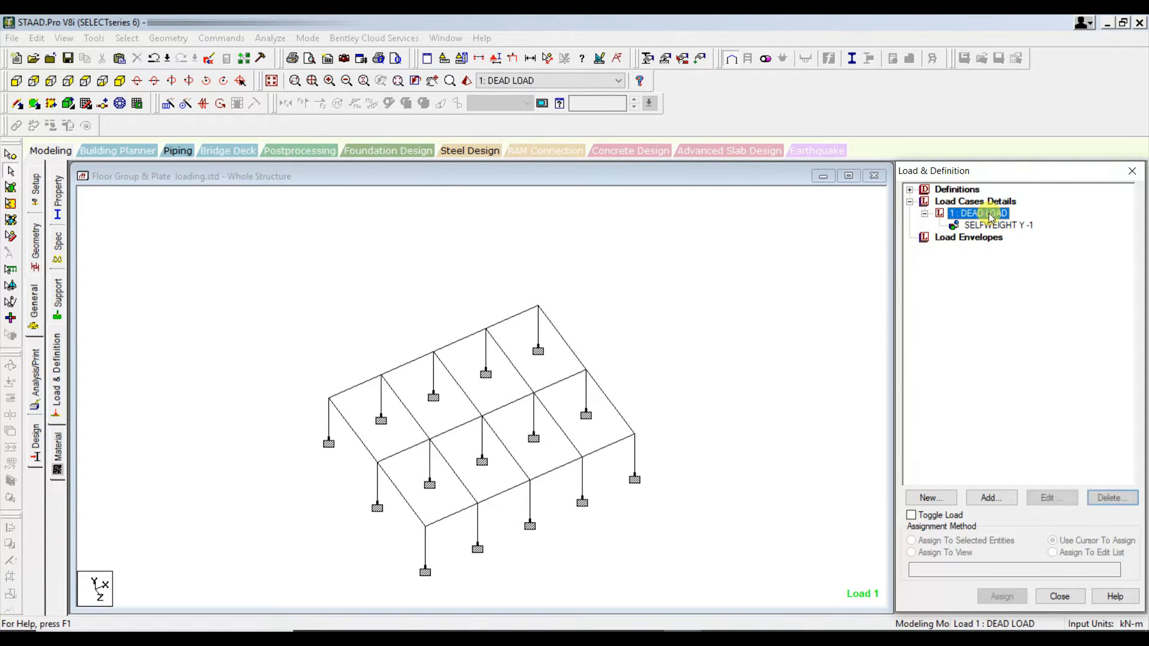
left_click(999, 501)
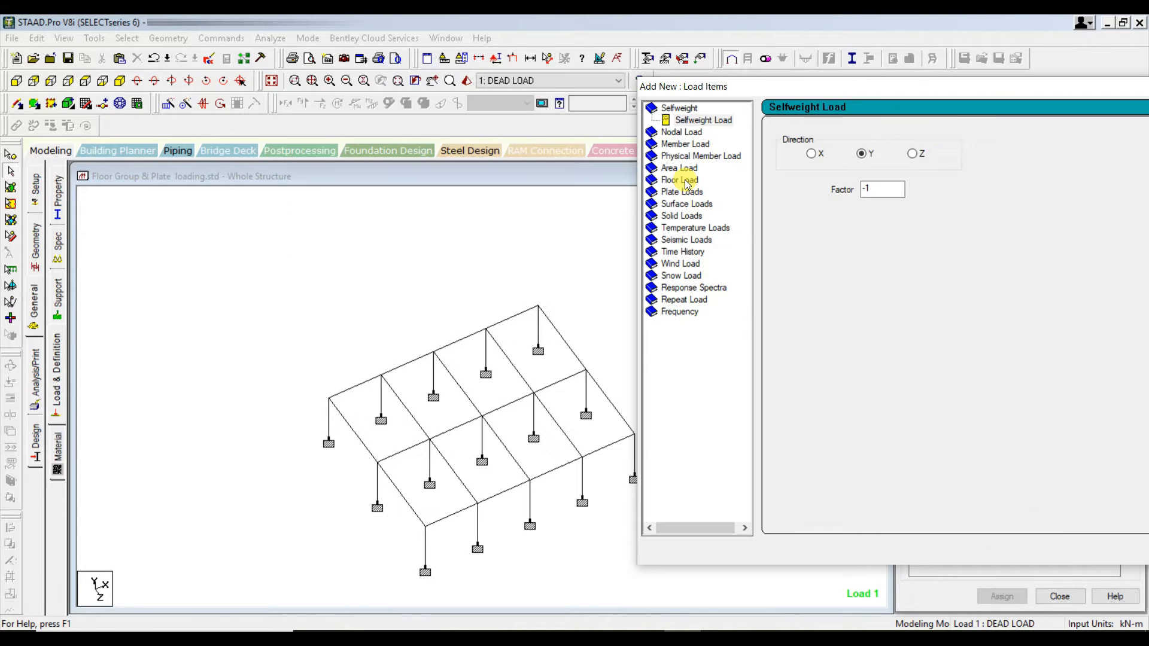
left_click(682, 180)
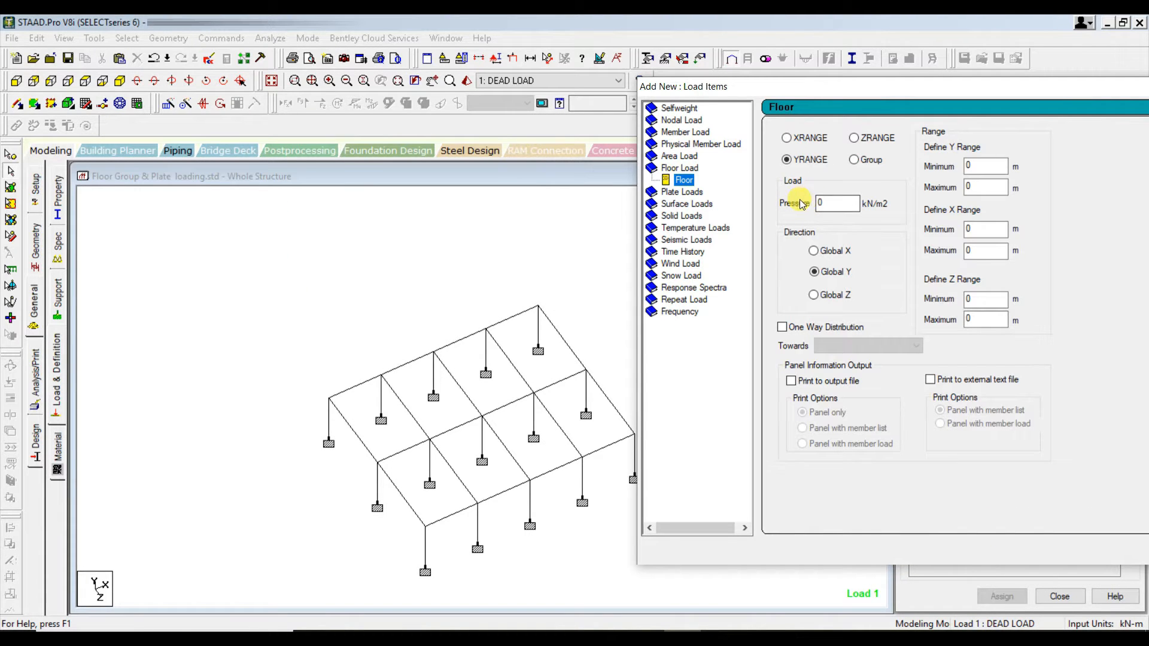
left_click(829, 204)
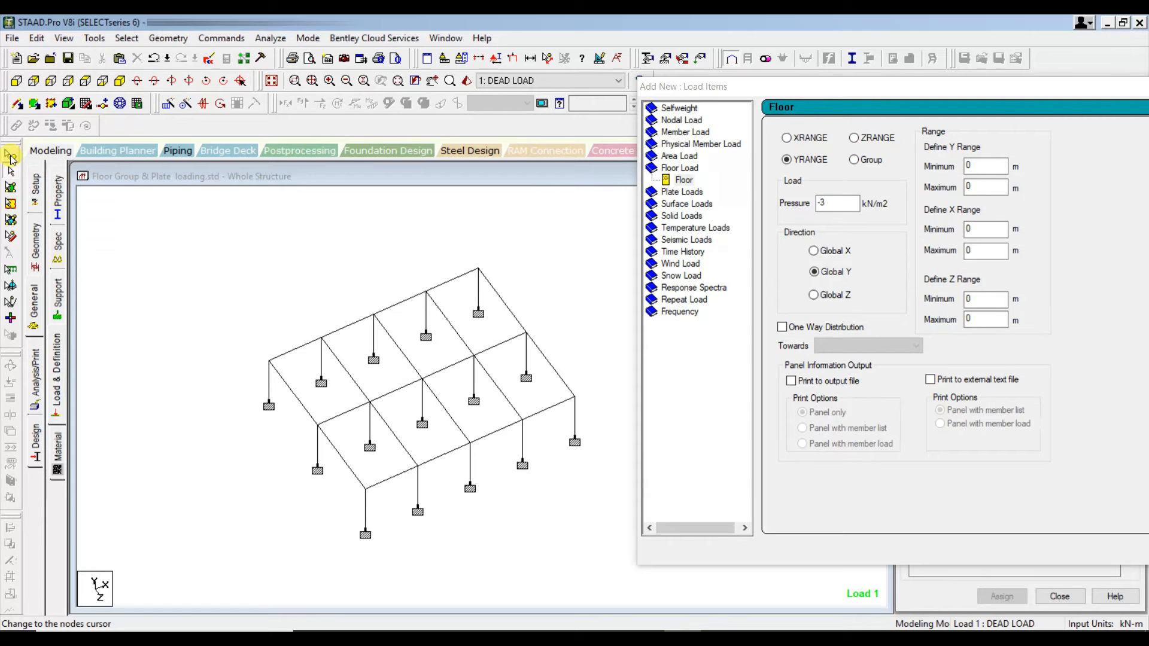
- Examine the coordinates of a column base node and of the floor-level nodes along the frame's X = 0 edge
left_click(11, 155)
left_click(266, 448)
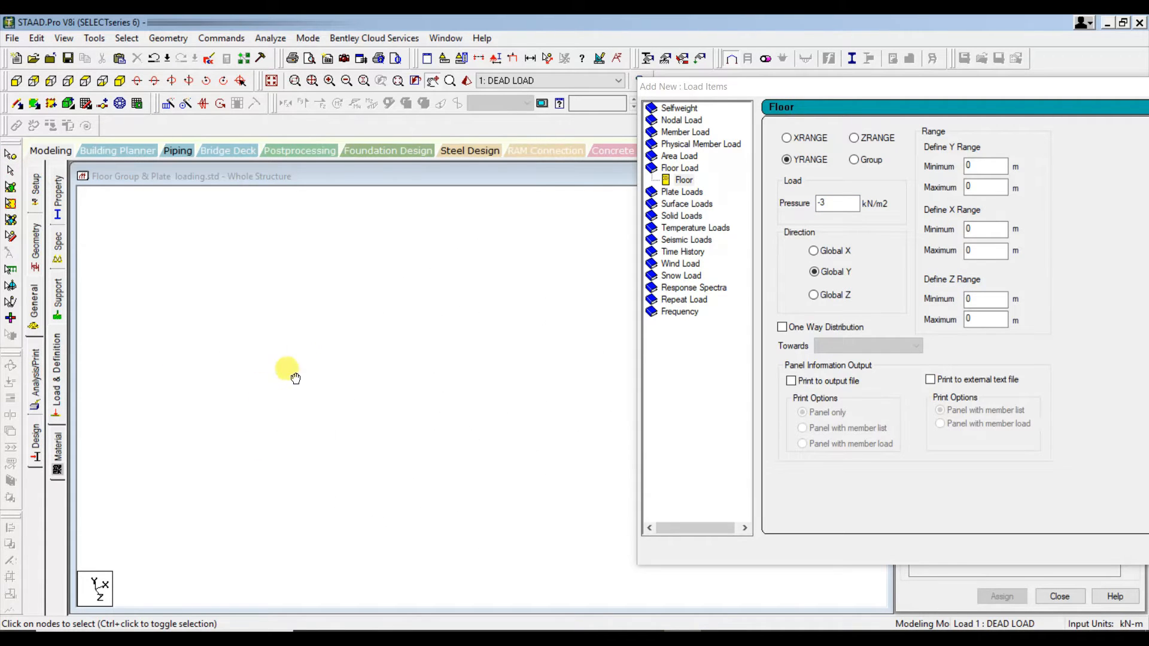
double_click(275, 364)
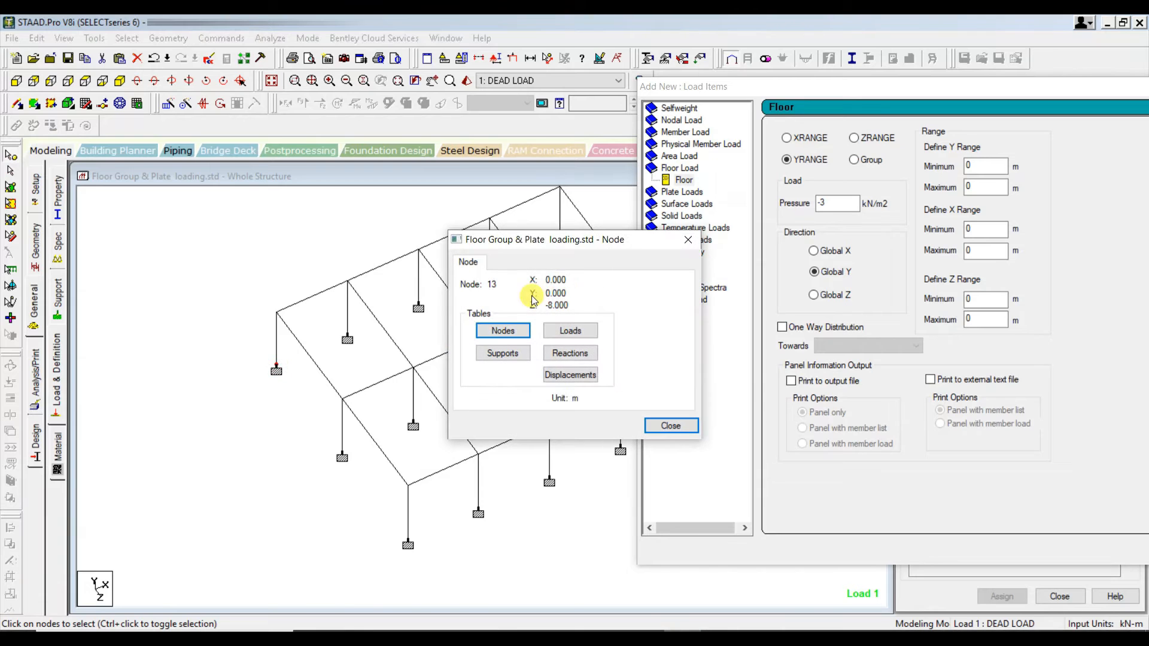
left_click(671, 427)
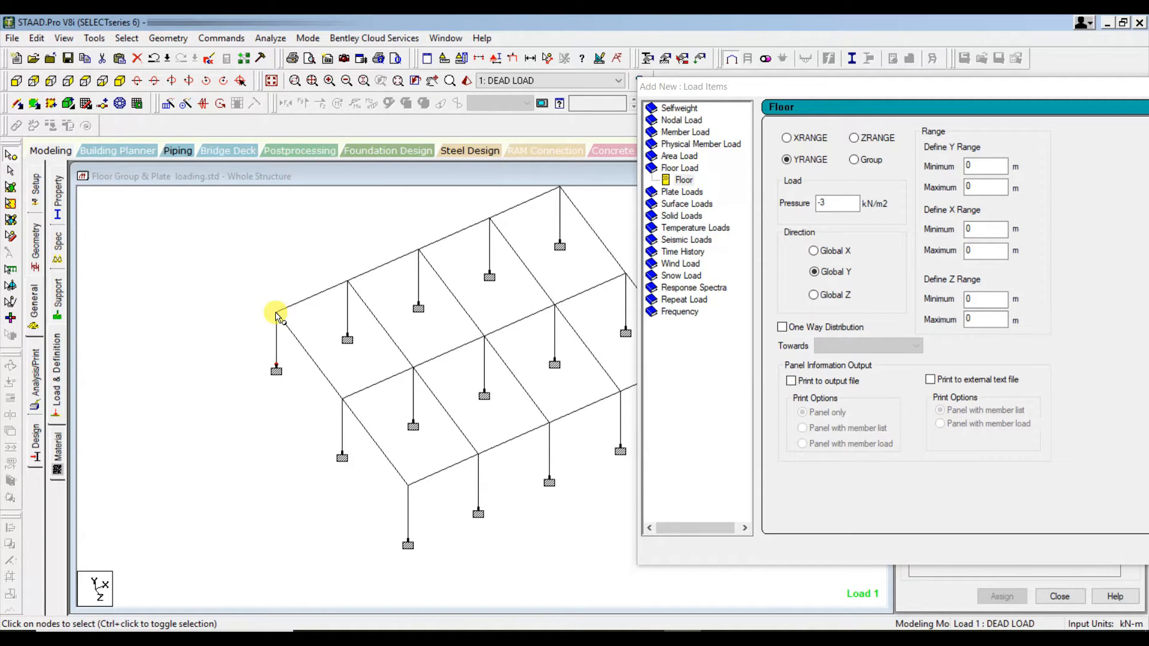
left_click(347, 281)
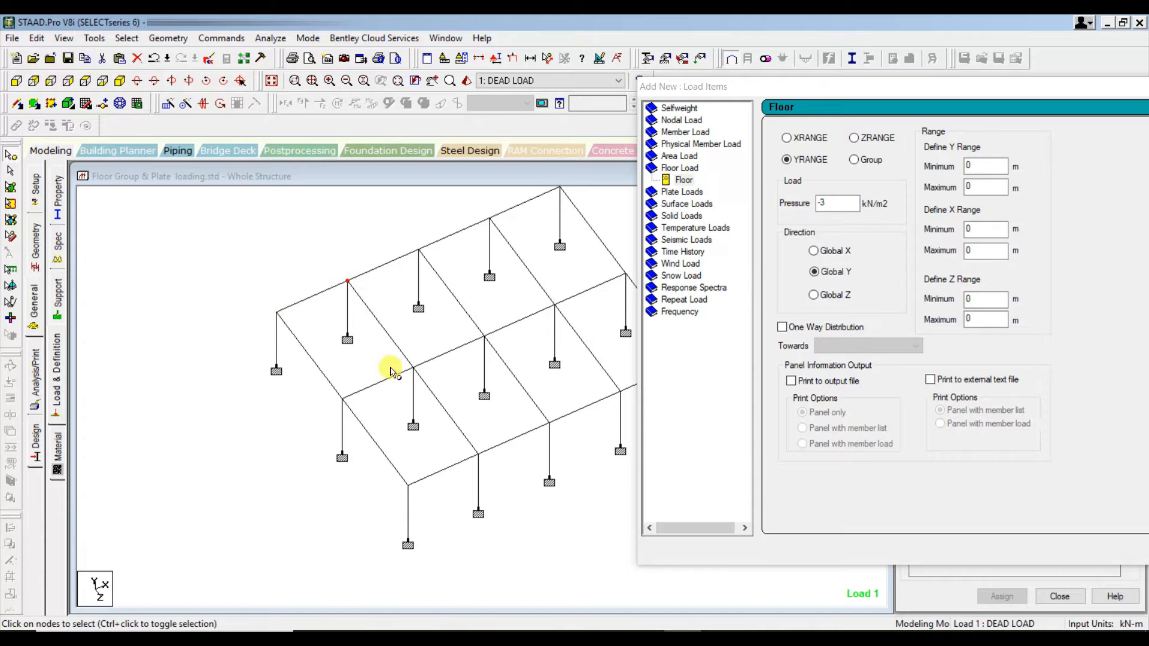
left_click(412, 368)
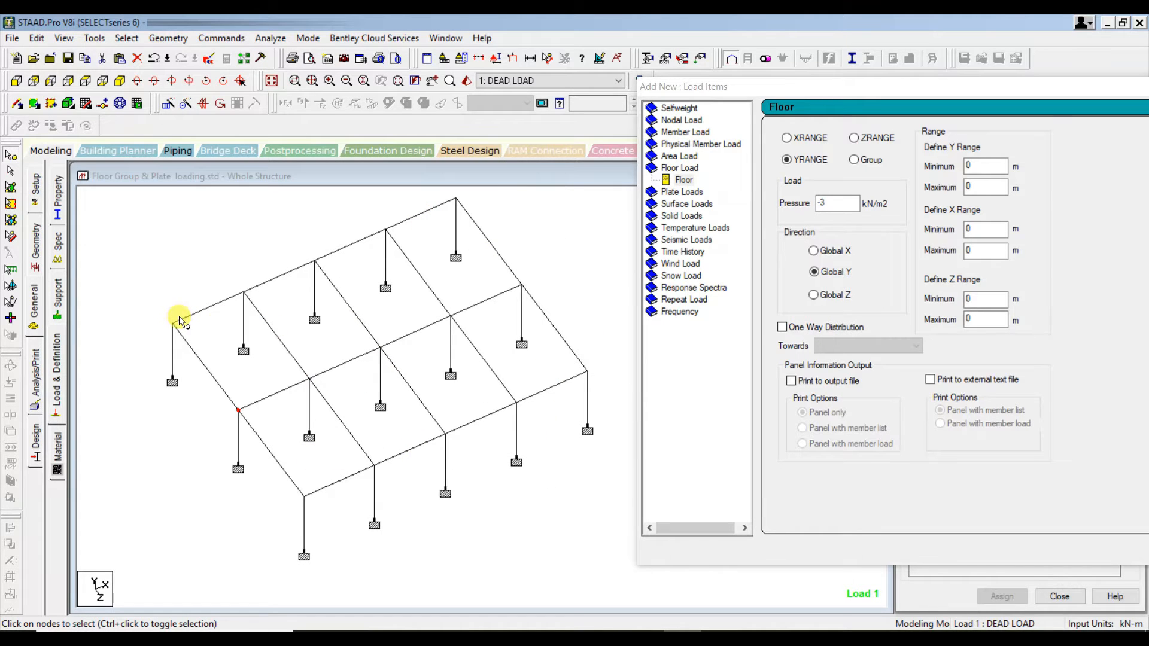
left_click(173, 325)
double_click(173, 325)
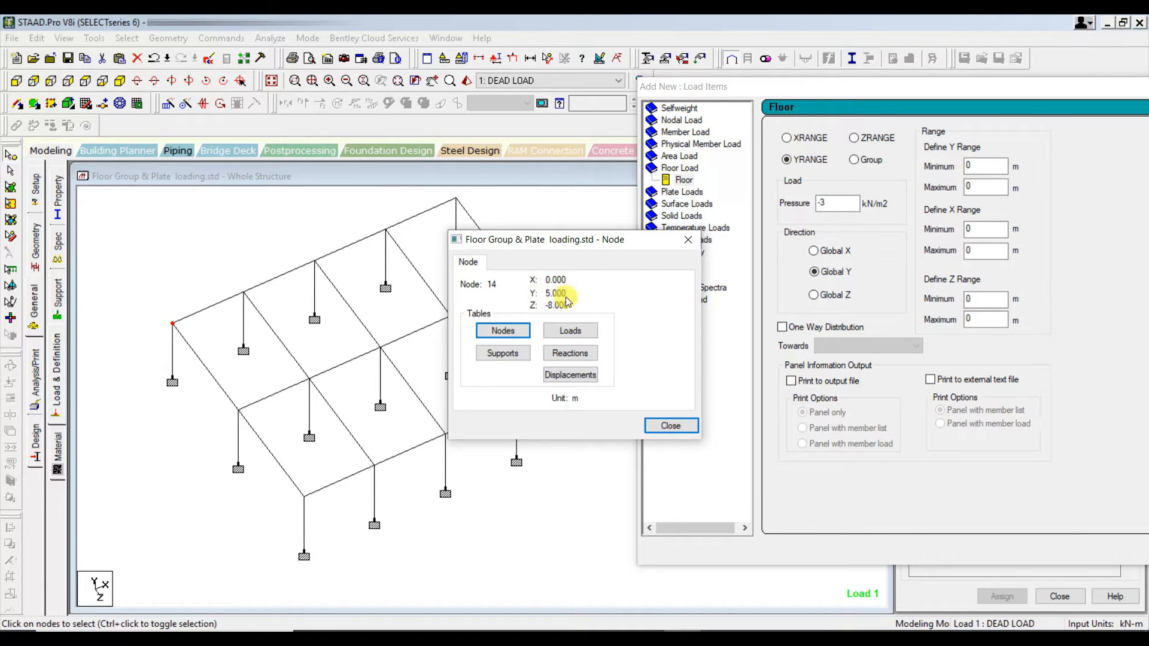
double_click(239, 410)
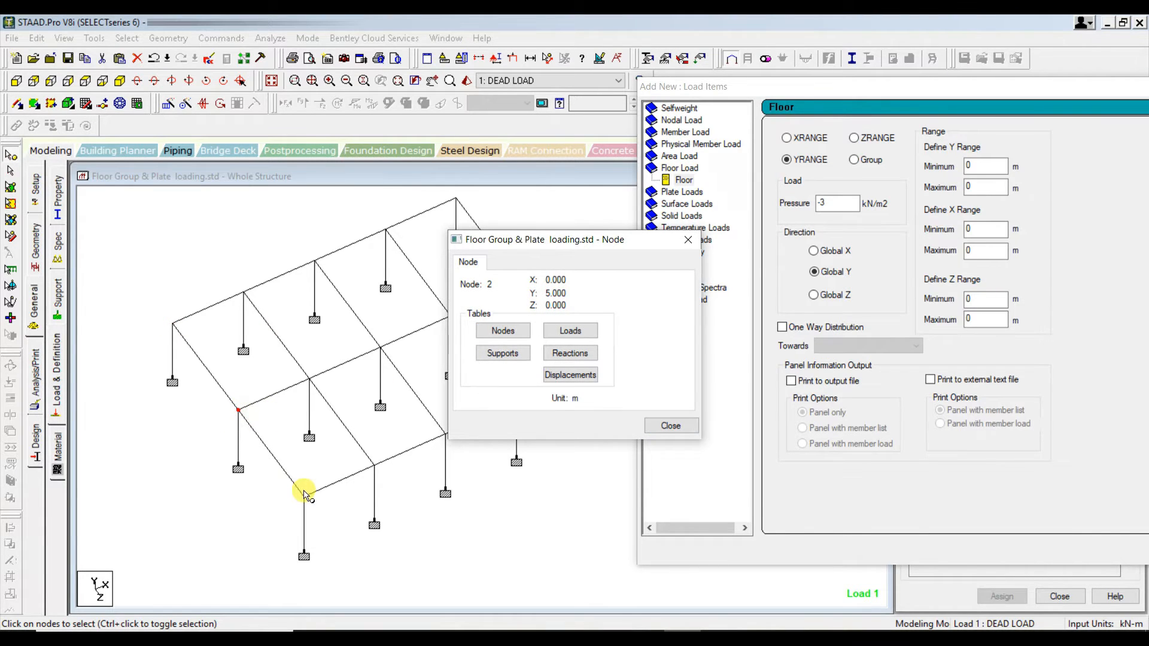
left_click(670, 425)
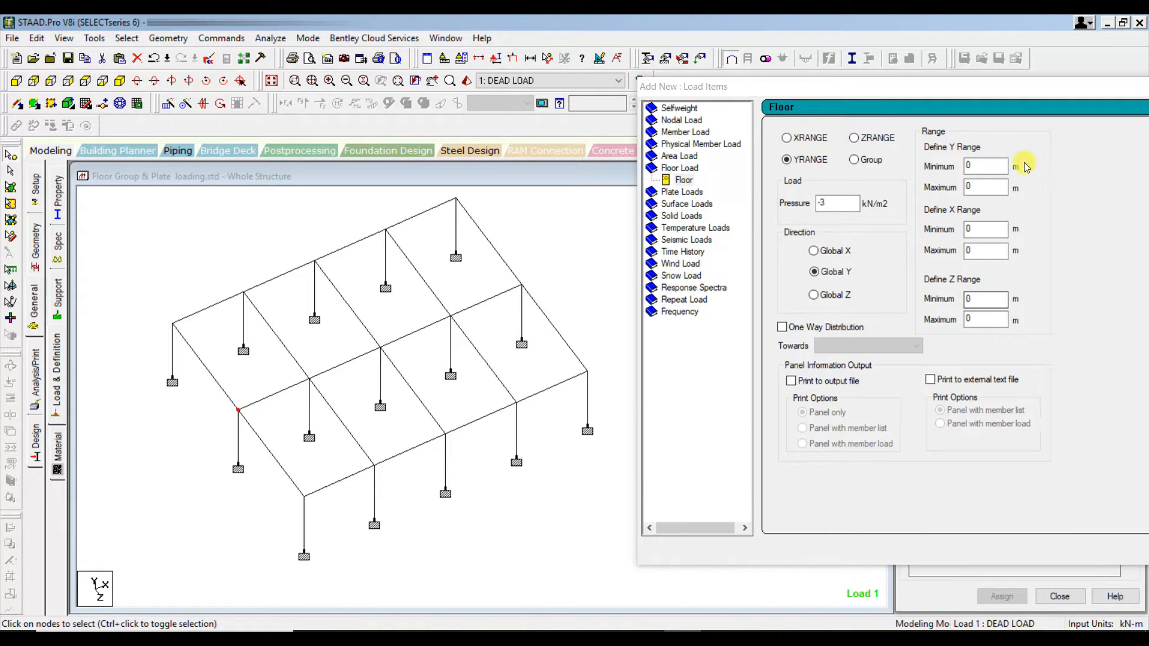
- Set both the minimum and maximum of the floor load's Y range to 5 m
left_click(1024, 167)
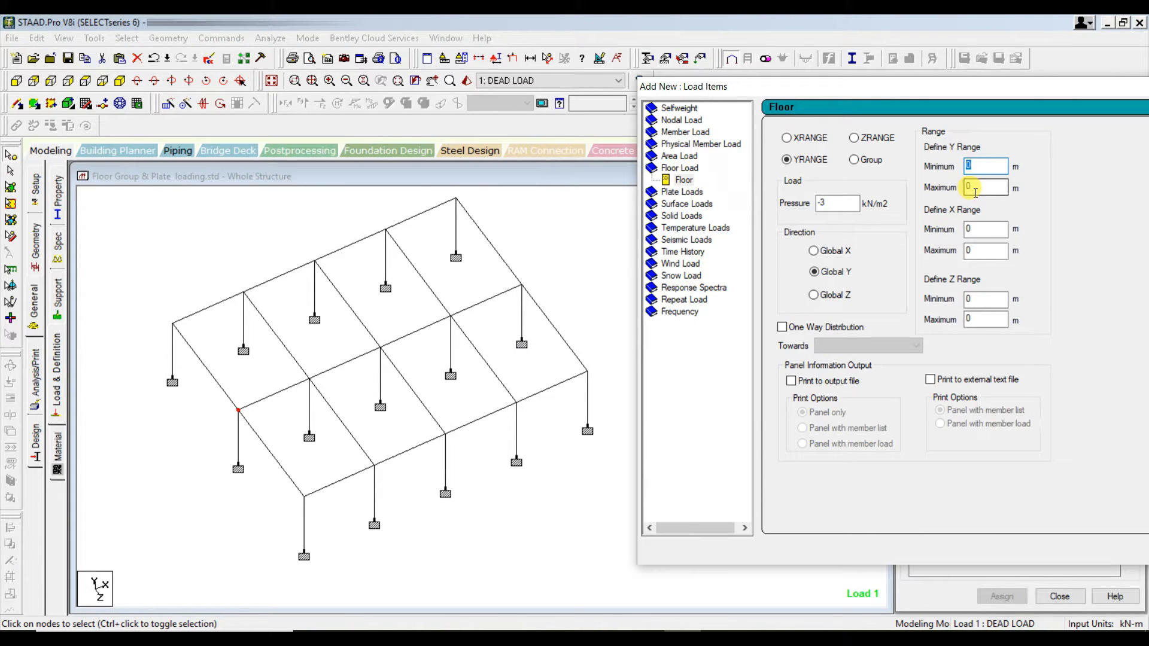
type("5")
left_click(974, 189)
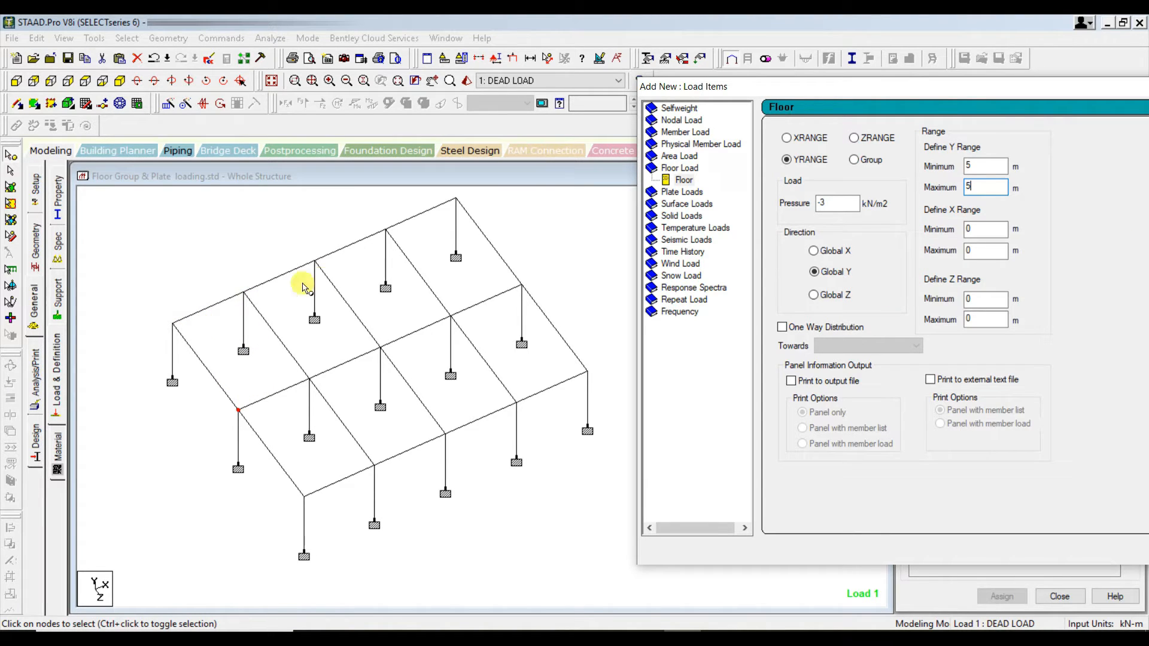
- Check the floor corner nodes' X coordinates and set the floor load's X range to a minimum of 0 and maximum of 20 m
double_click(172, 325)
key("Escape")
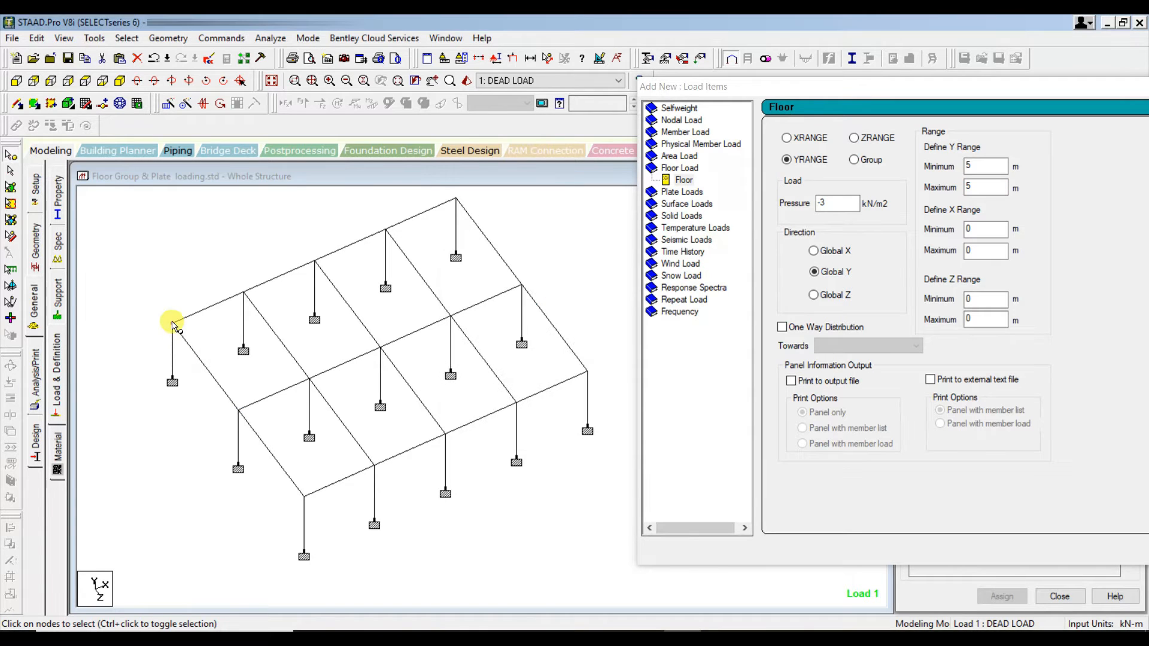
double_click(172, 325)
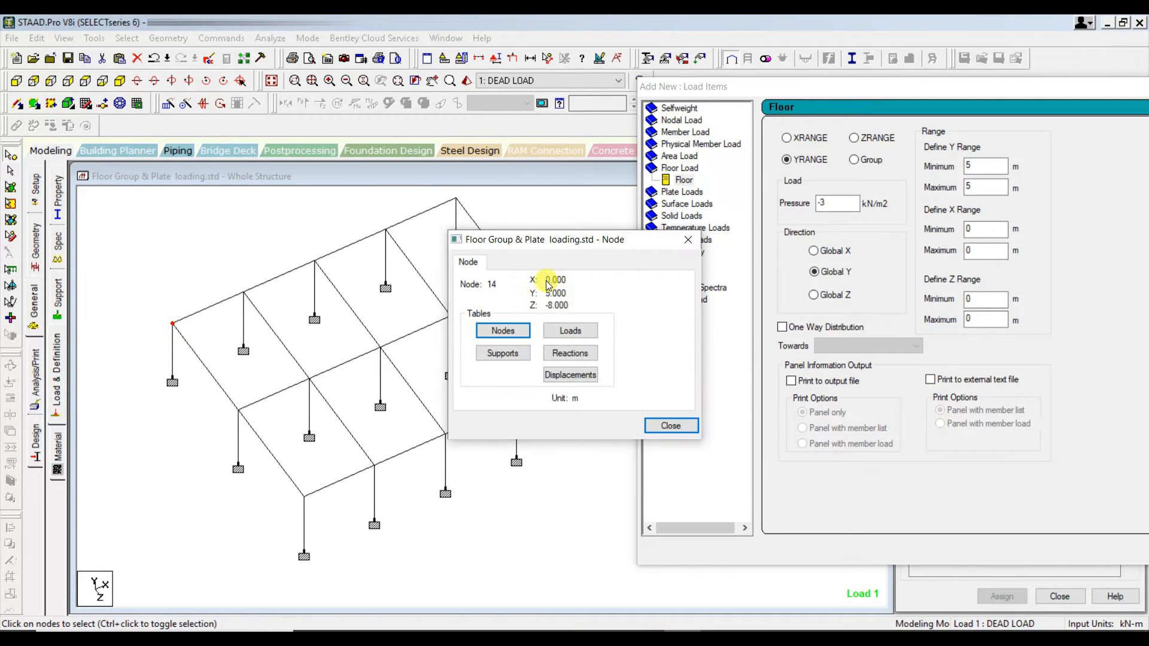
left_click(654, 426)
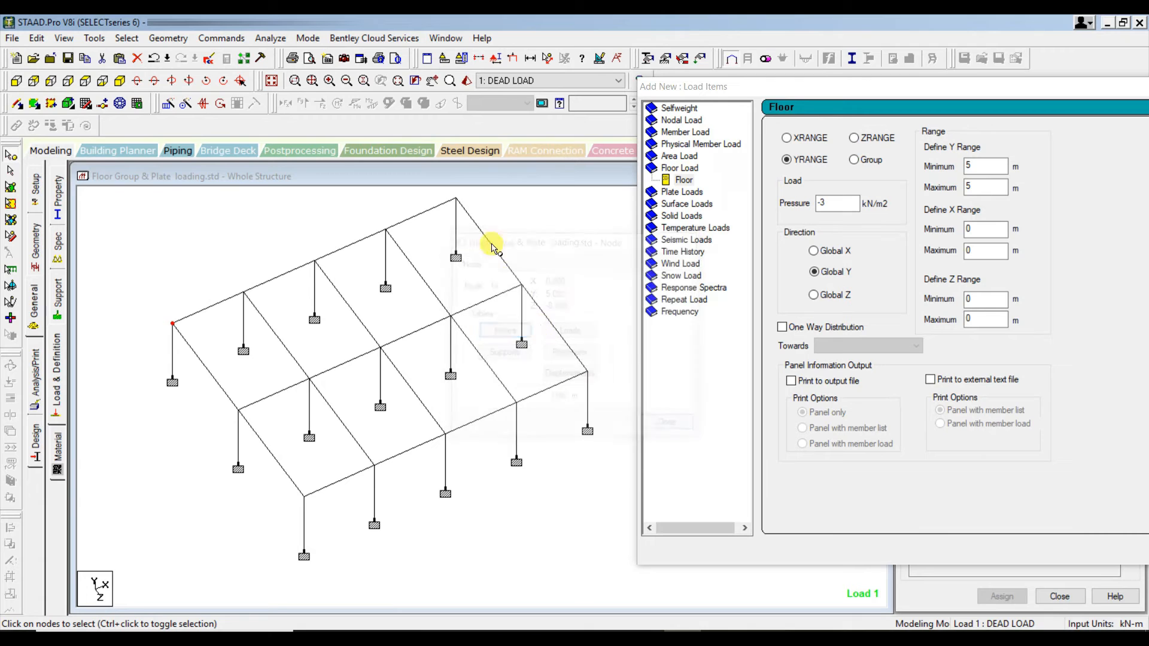
double_click(456, 201)
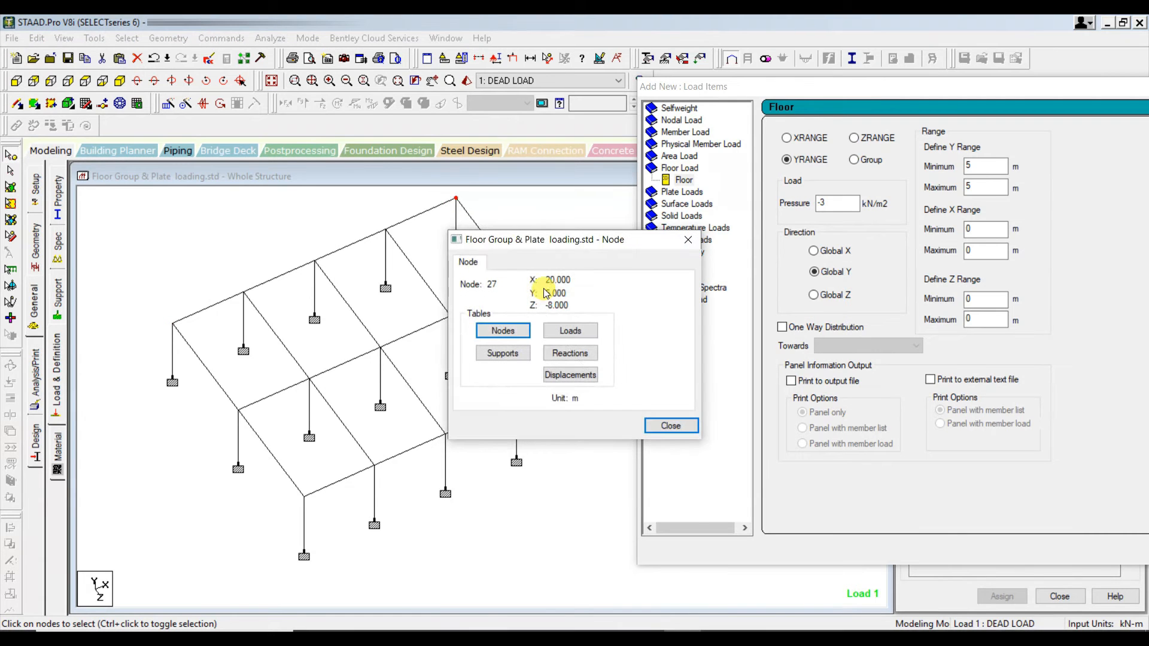
key("Escape")
double_click(585, 379)
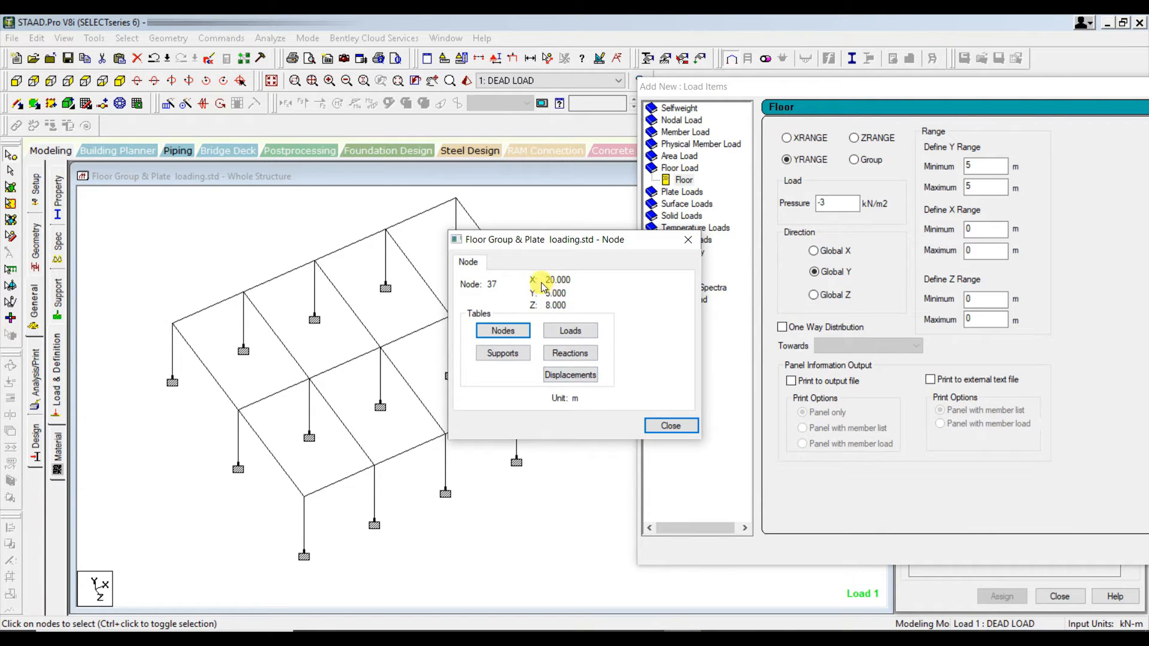
left_click(671, 426)
left_click(979, 230)
key("Tab")
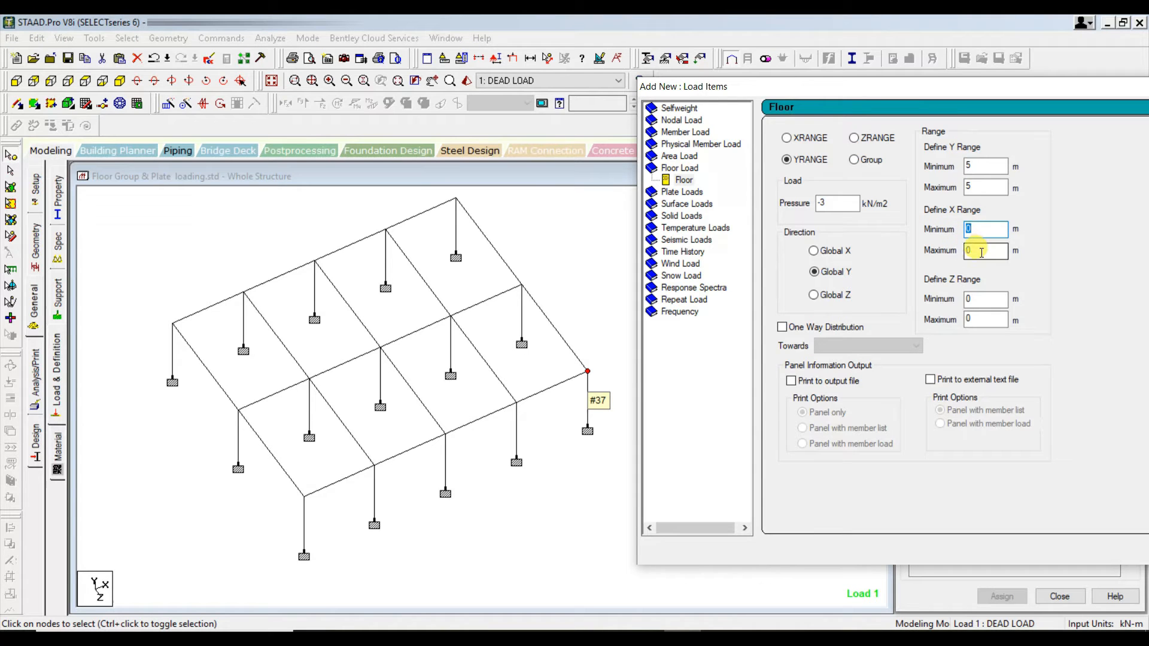
type("2")
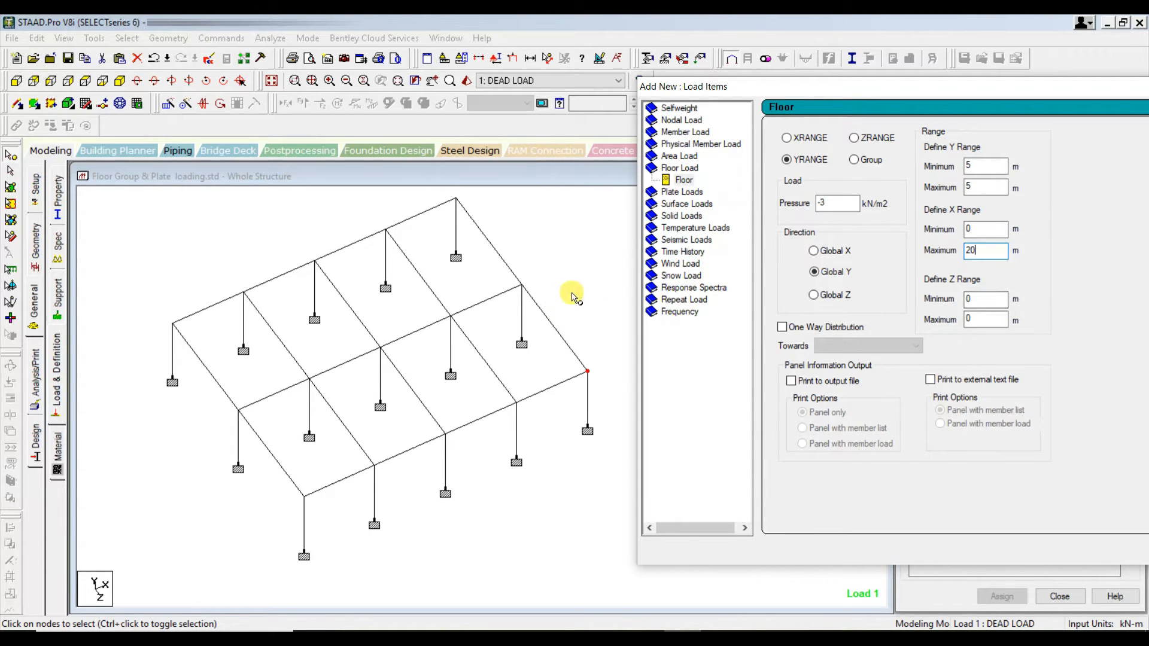
- Examine the Z coordinates of the corner and middle nodes along the floor's X = 0 edge
double_click(173, 324)
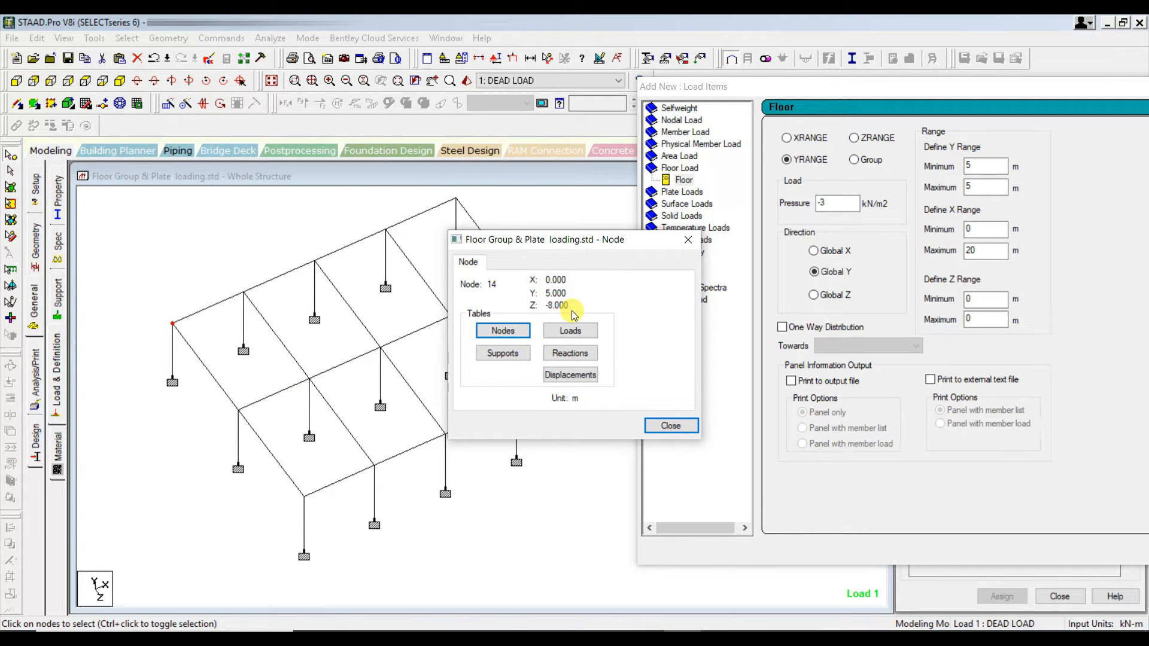
double_click(305, 497)
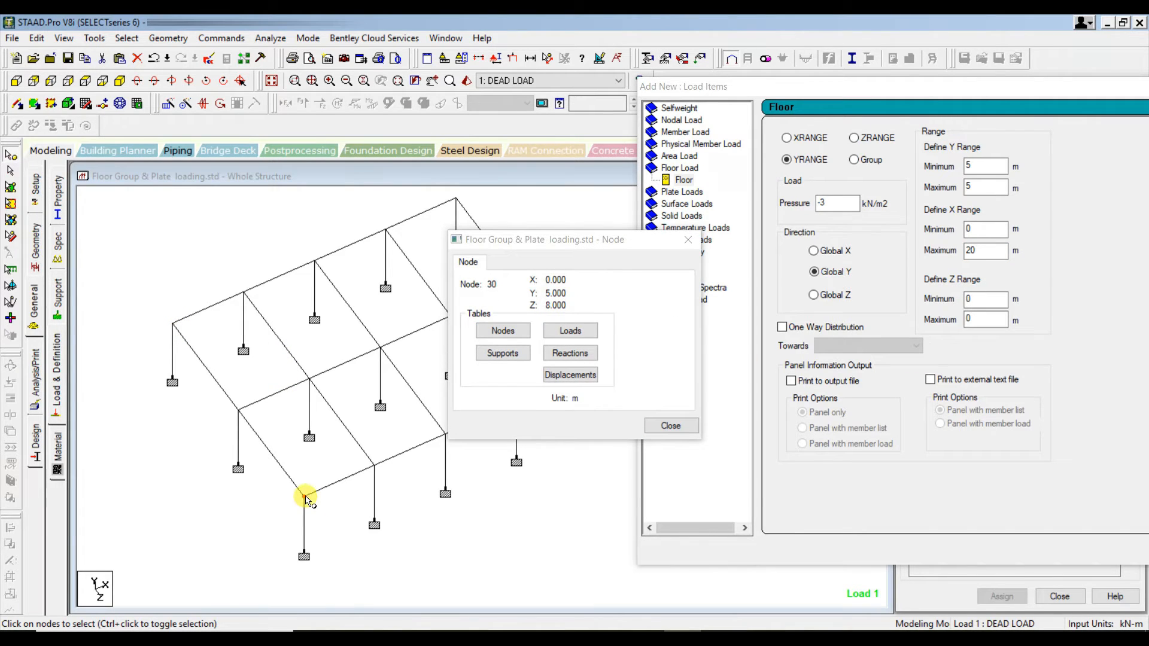
double_click(238, 412)
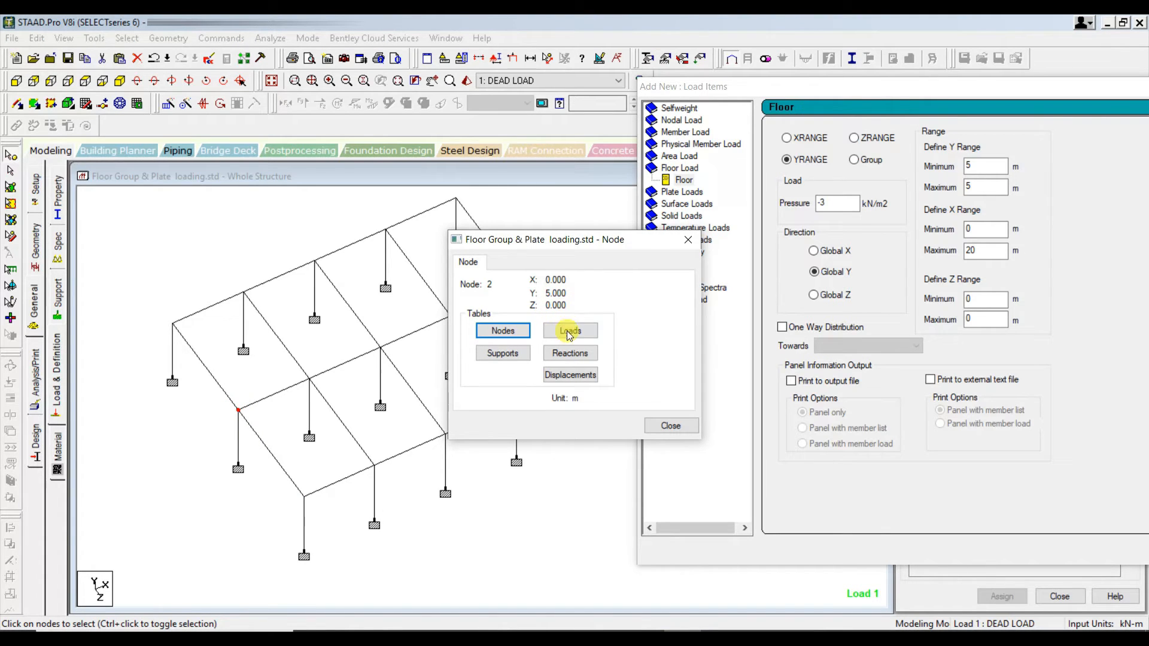
double_click(304, 496)
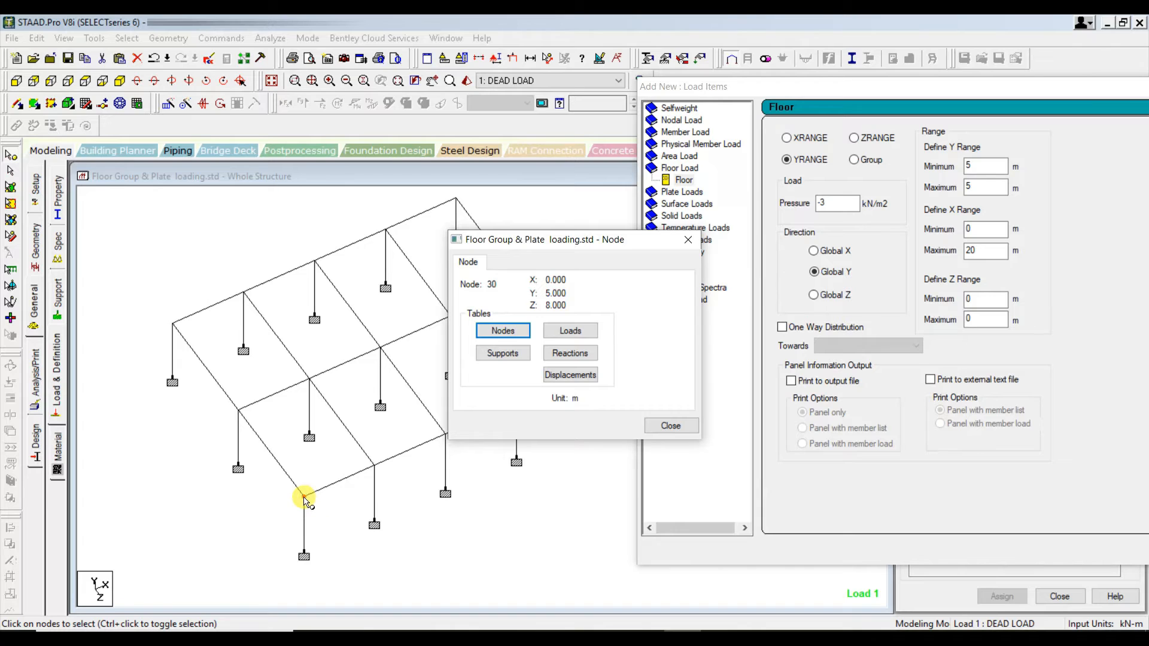
left_click(652, 426)
double_click(172, 324)
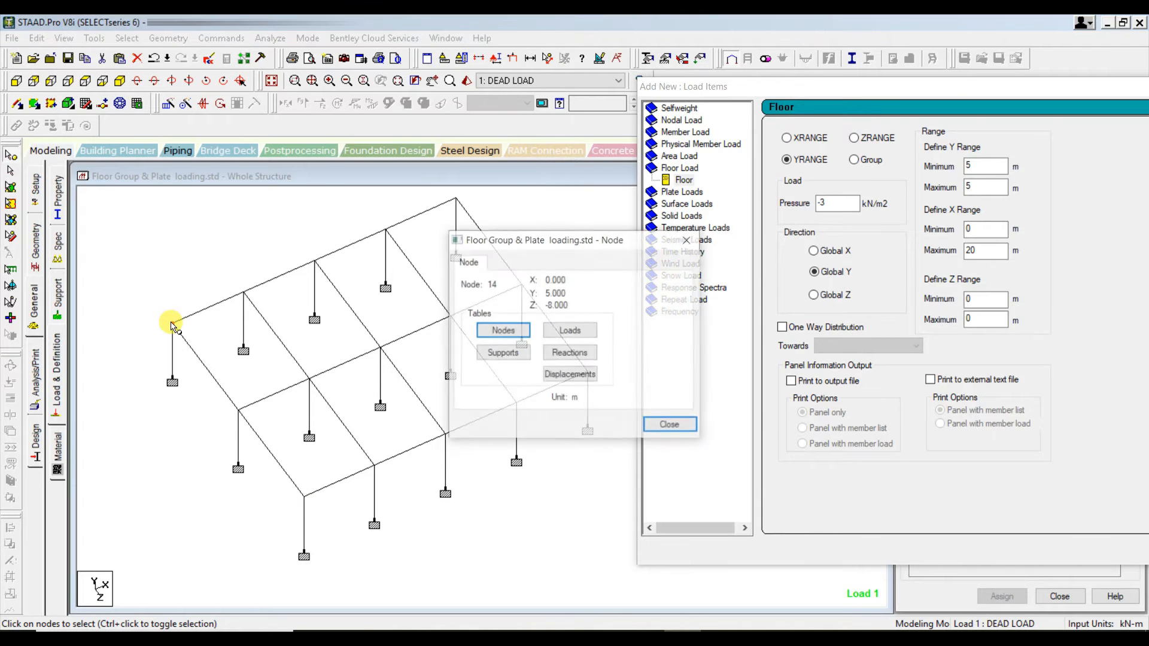
- Set the floor load's Z range from -8 to 8 m and add the load to the DEAD LOAD case
double_click(983, 297)
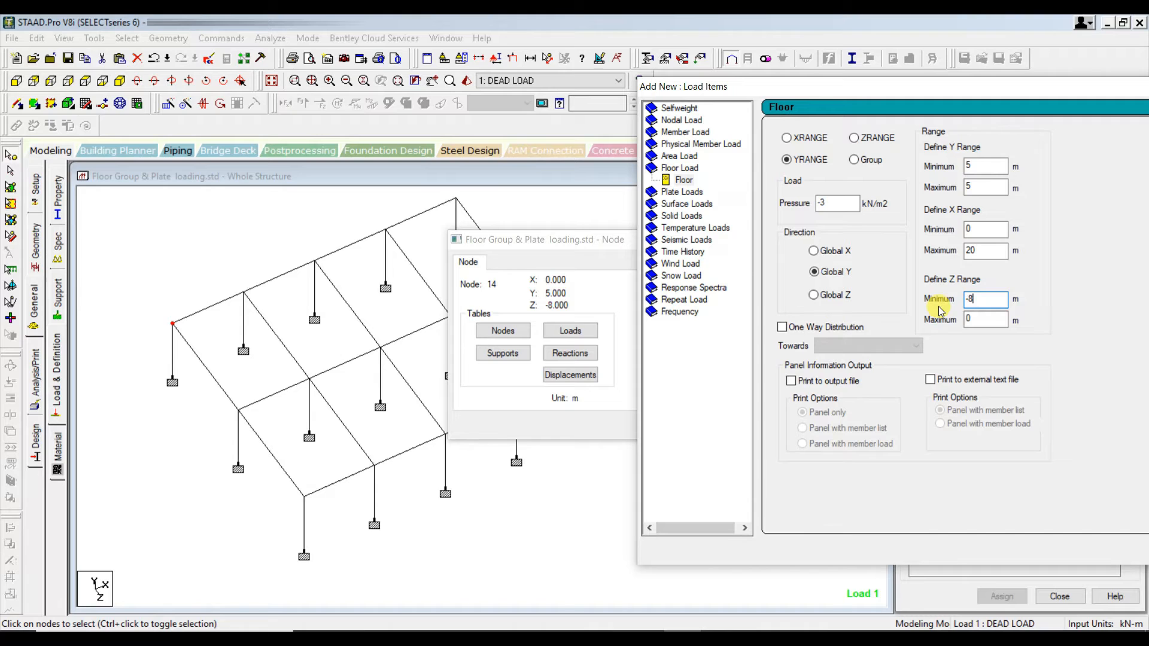
key("Tab")
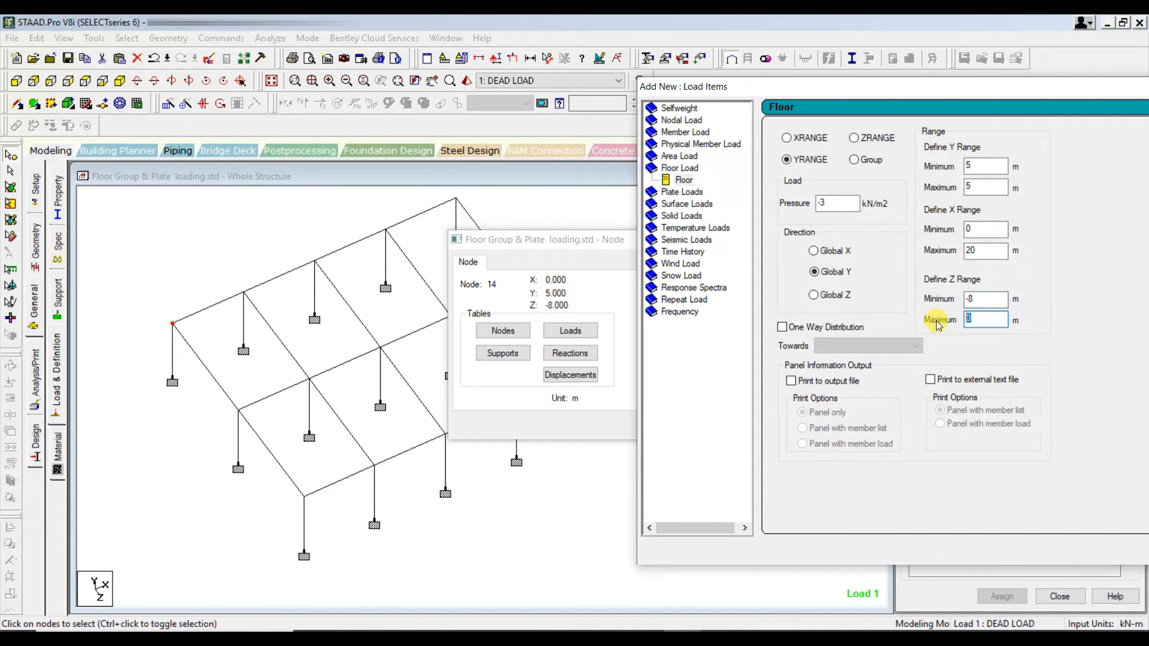
left_click_drag(584, 241, 472, 250)
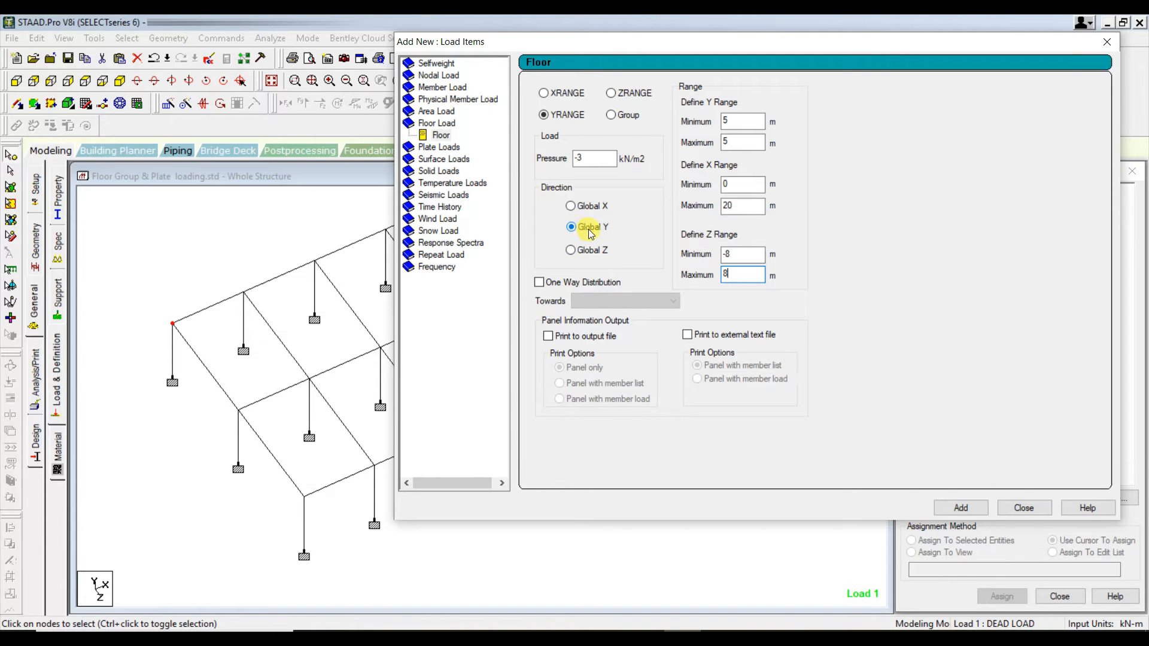
left_click(959, 506)
left_click(994, 238)
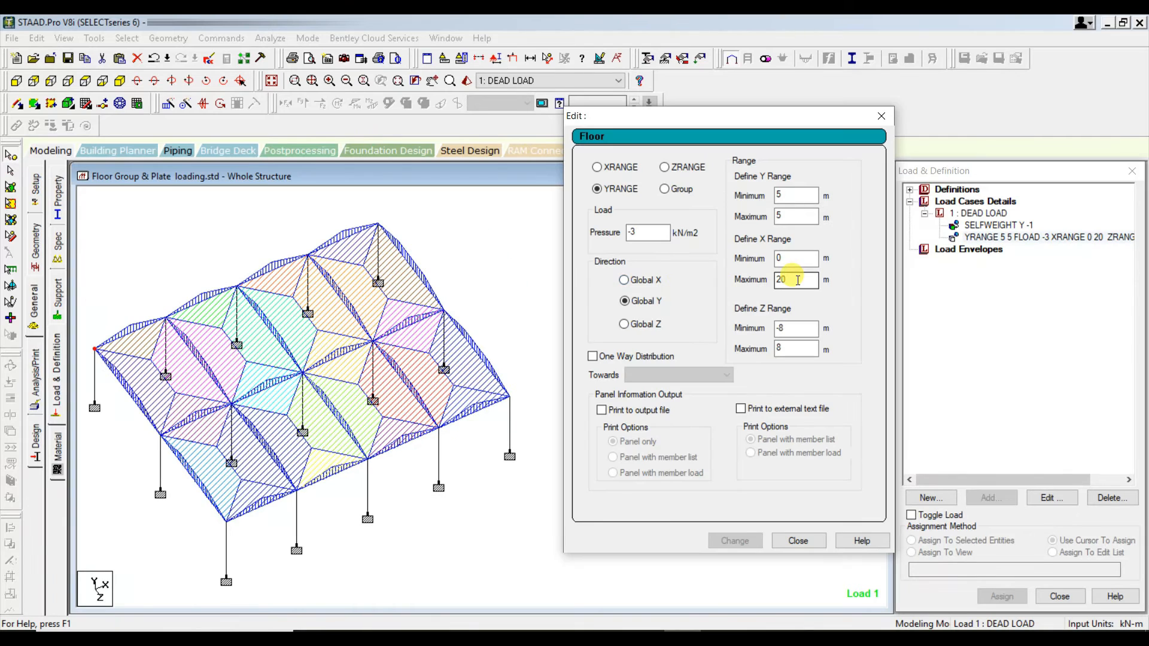
- Set the floor load's X range maximum to 15 m and check the coordinates of the corner node at the loaded area's far edge
left_click_drag(797, 280, 729, 279)
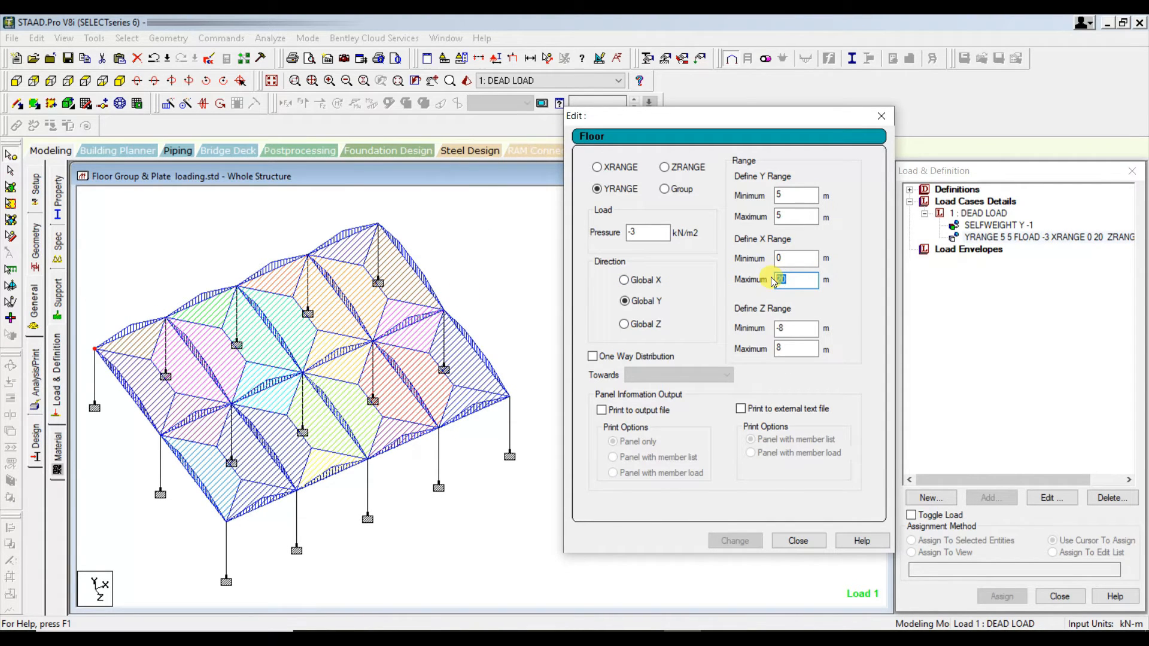
type("15")
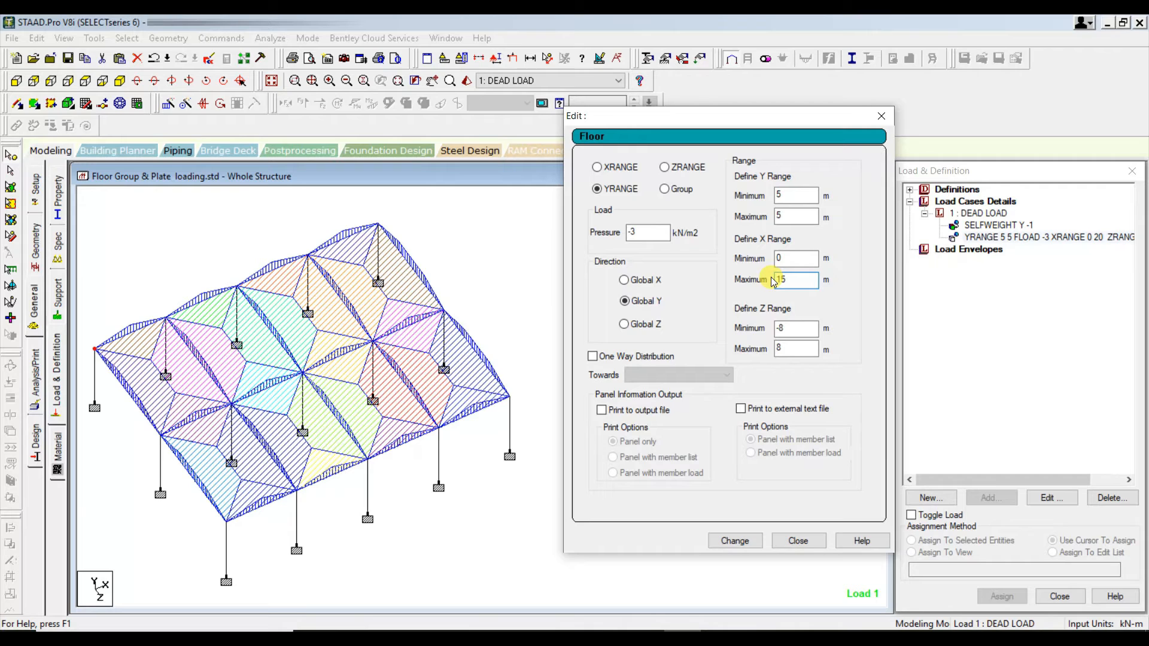
left_click(727, 540)
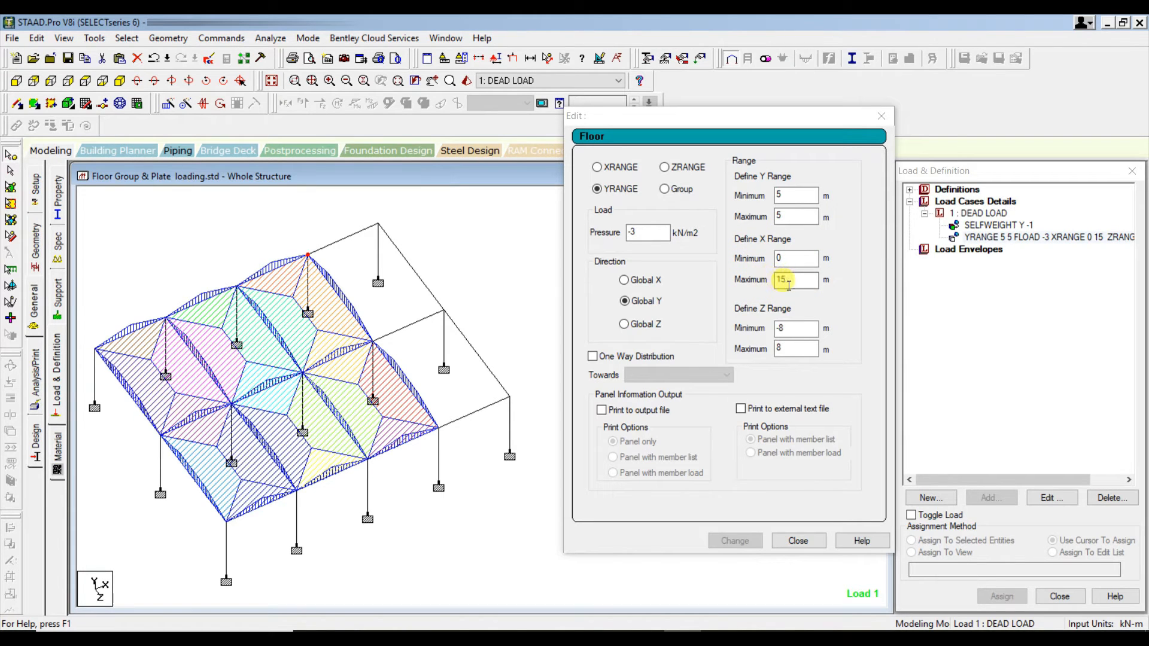
double_click(308, 256)
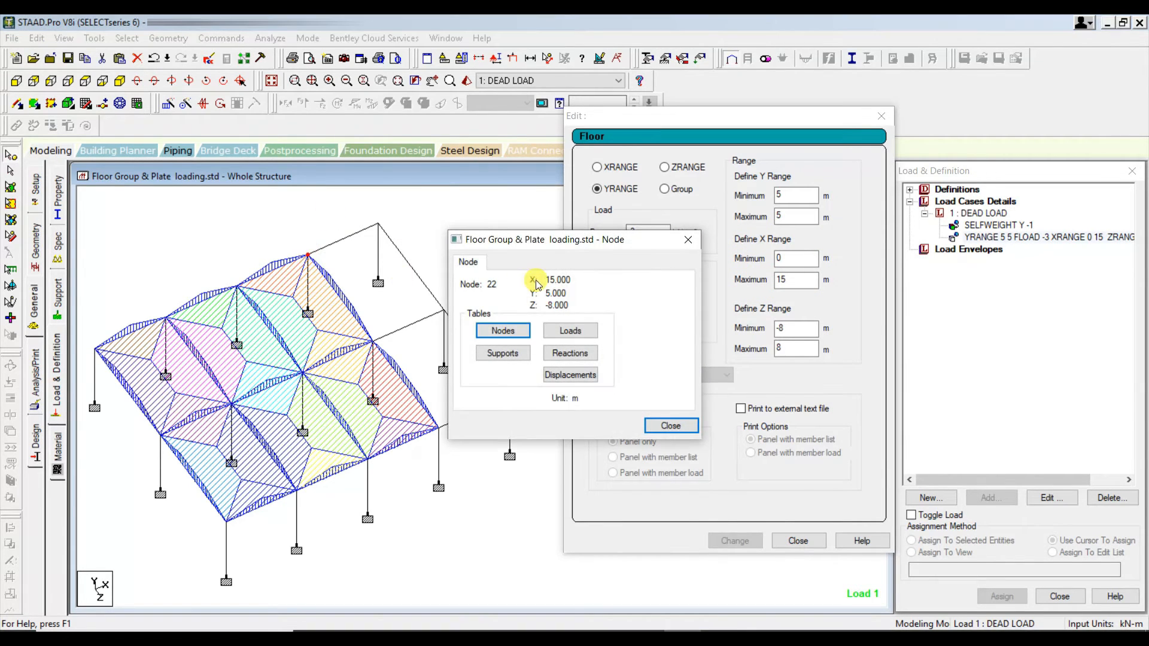
left_click(670, 425)
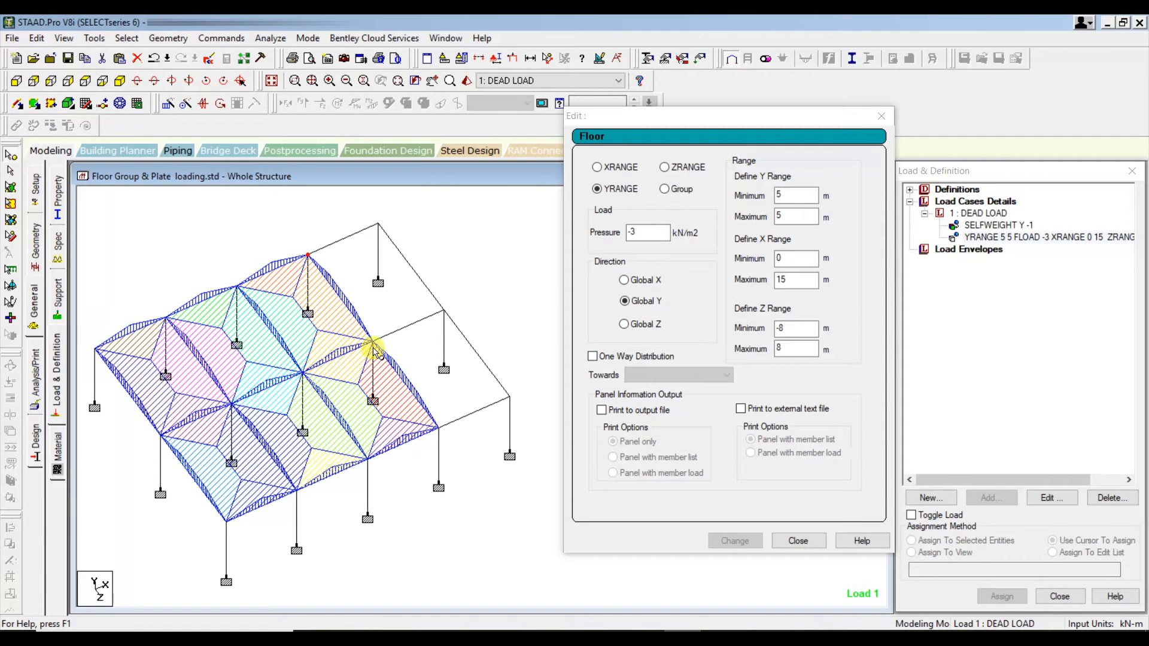
- Set the floor load's Z range minimum to 0 and apply the change to the load
double_click(791, 330)
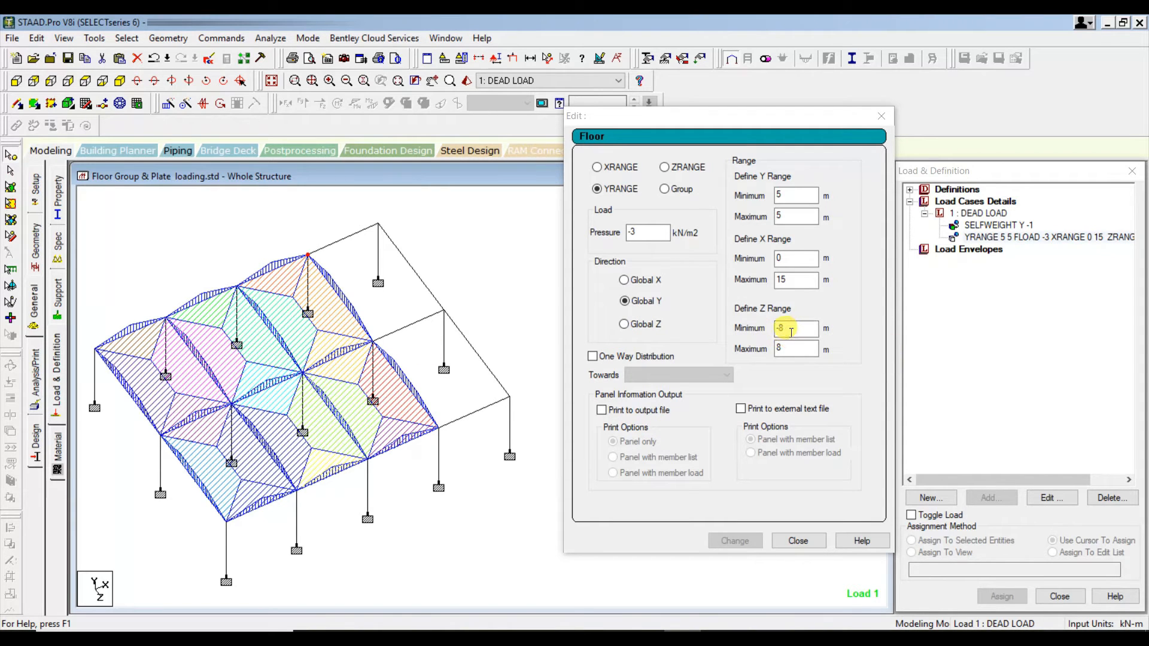
double_click(791, 328)
type("0")
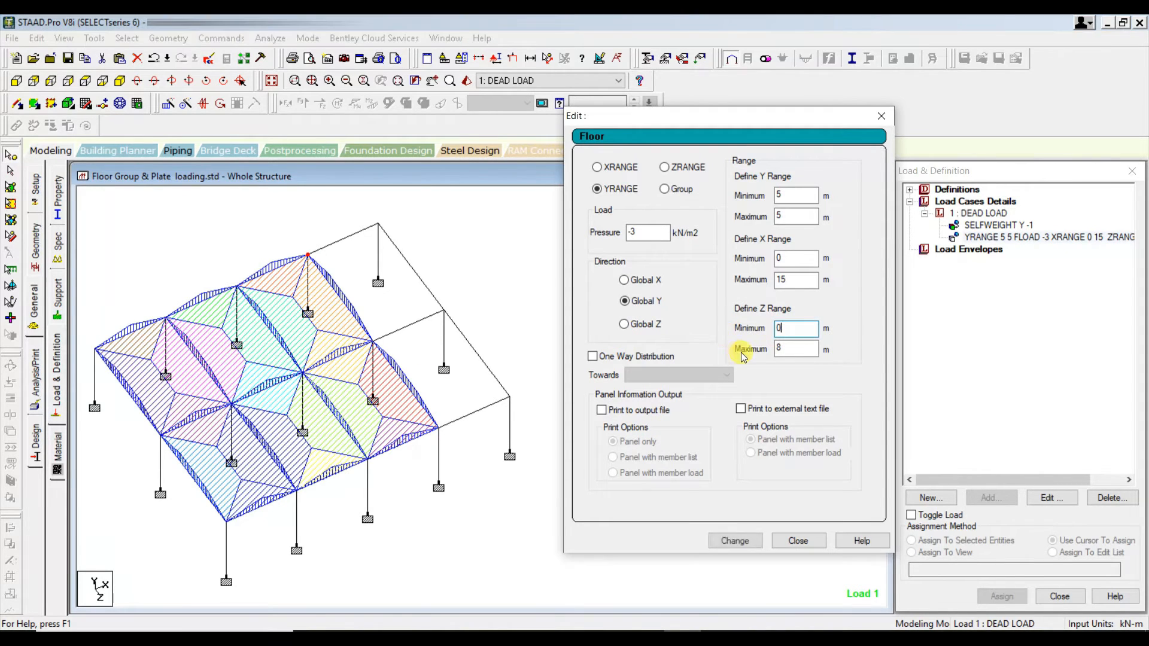
left_click(722, 541)
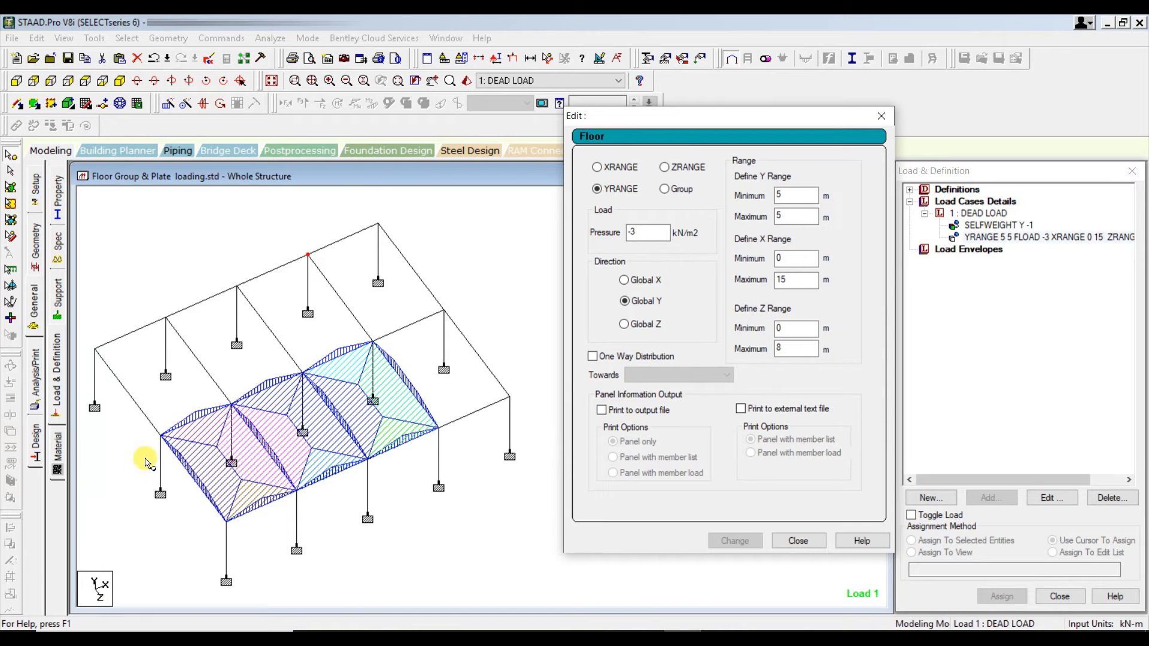
- Check the Z coordinates of the two corner nodes along the loaded area's X = 0 edge
double_click(163, 436)
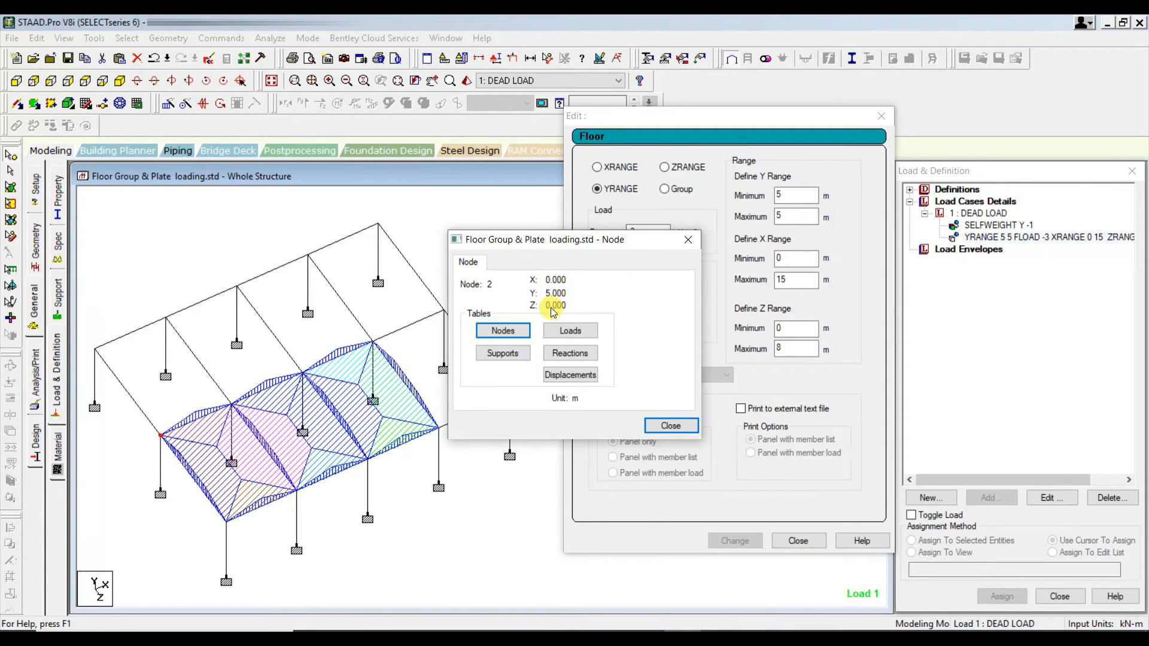
left_click(670, 425)
double_click(226, 521)
left_click(671, 424)
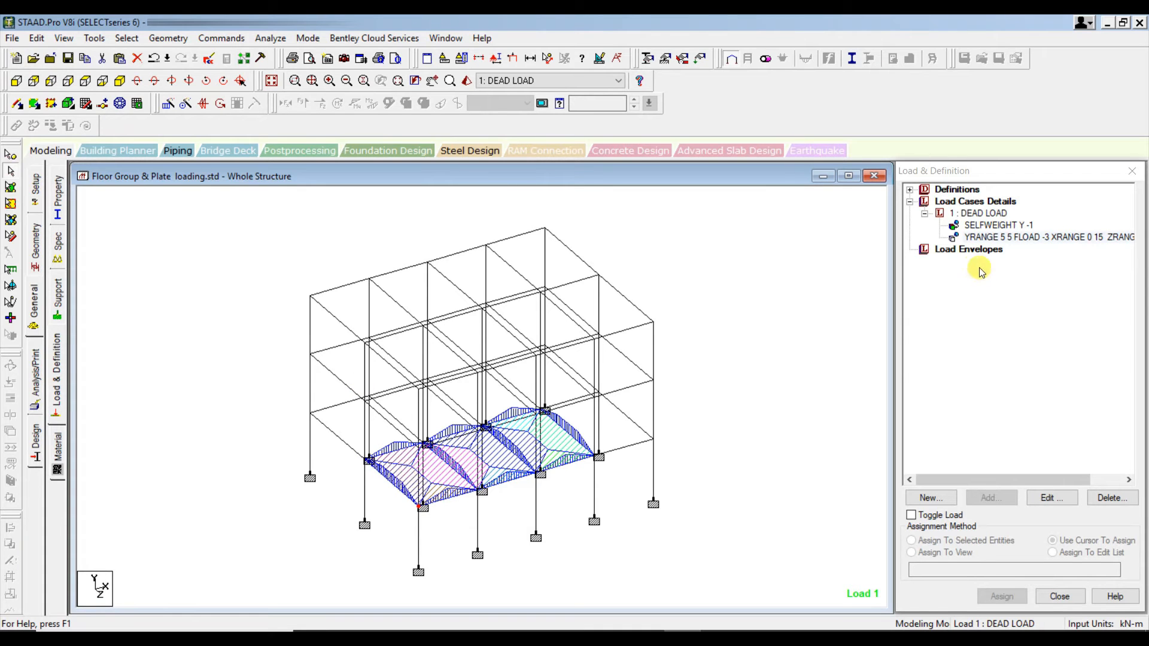
- Open the -3 kN/m2 floor load for editing and check the Y coordinates of the corner nodes on all three floor levels
left_click(1024, 237)
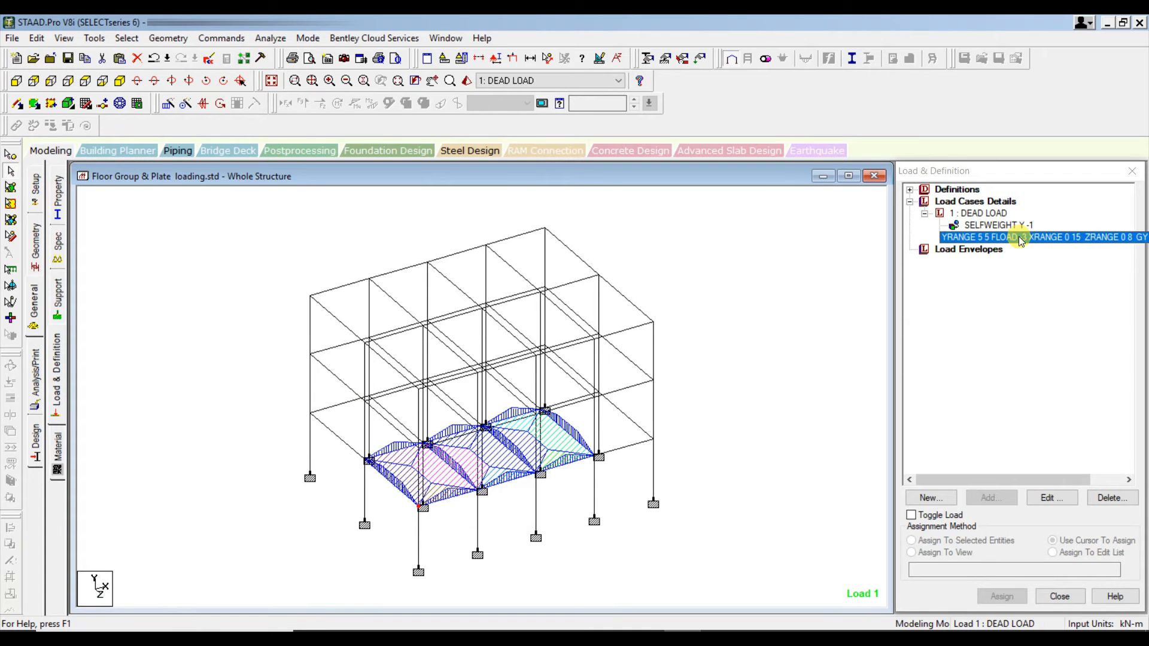
left_click(1056, 505)
left_click_drag(598, 127, 920, 158)
double_click(977, 251)
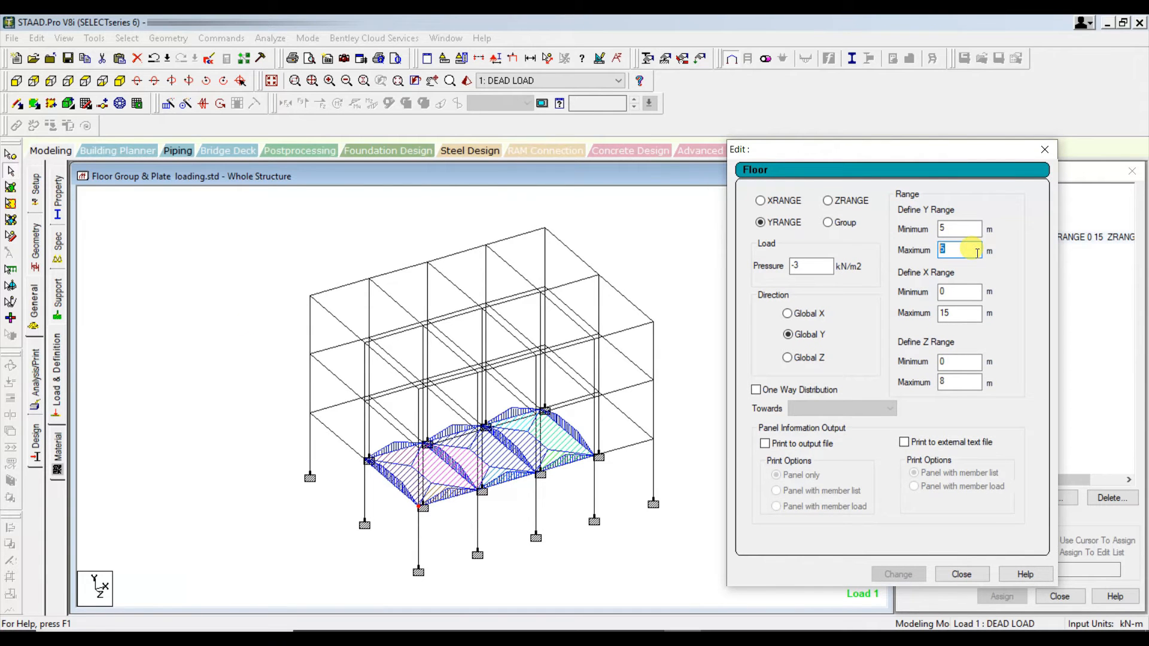
left_click(9, 156)
double_click(311, 412)
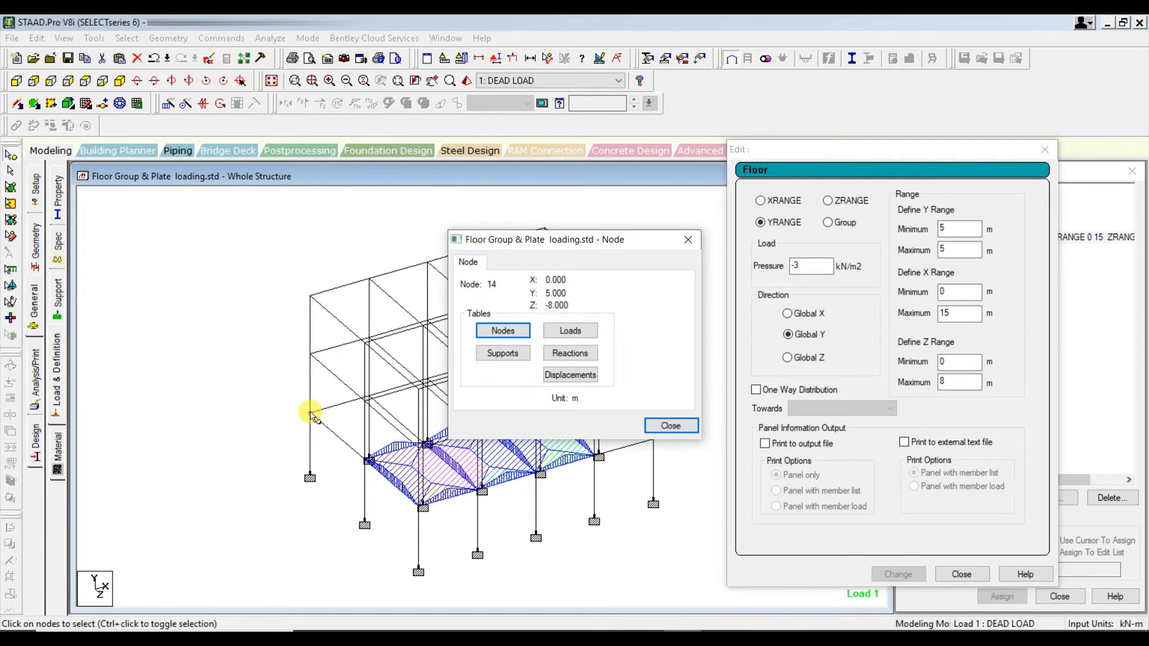
double_click(311, 354)
double_click(309, 297)
- Set the floor load's Y maximum to 15 m, X maximum to 20 m and Z minimum to -8 m, and apply the changes
left_click(954, 251)
key("BackSpace")
type("15")
left_click(950, 292)
key("Tab")
type("20")
left_click_drag(947, 362, 924, 363)
type("-8")
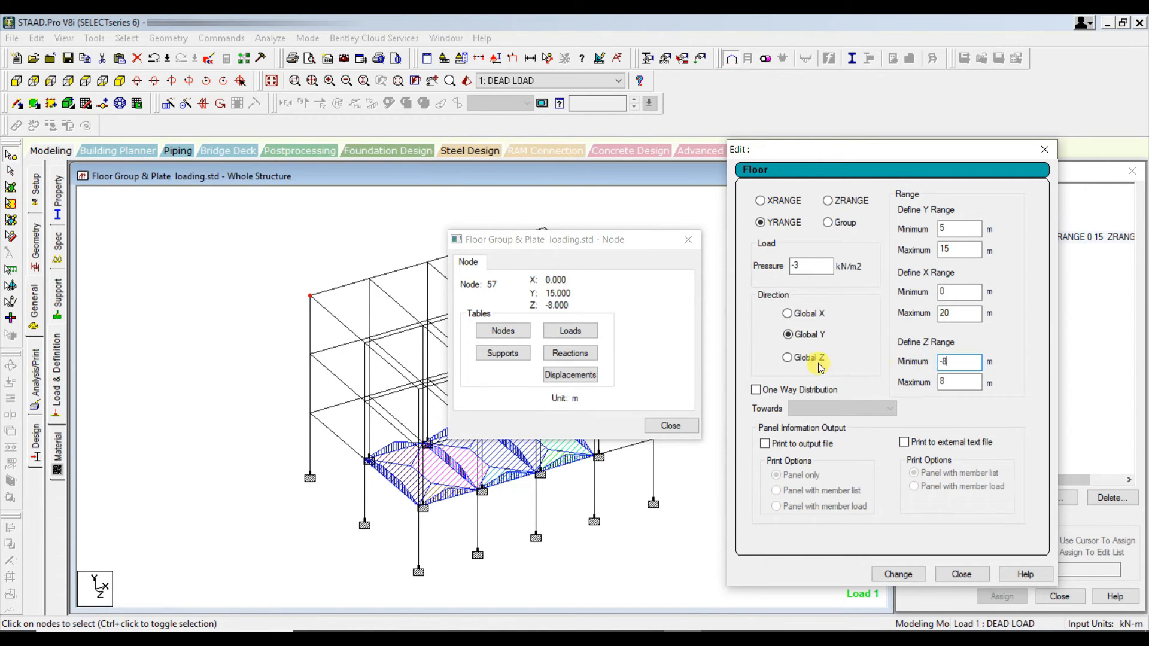
left_click(906, 576)
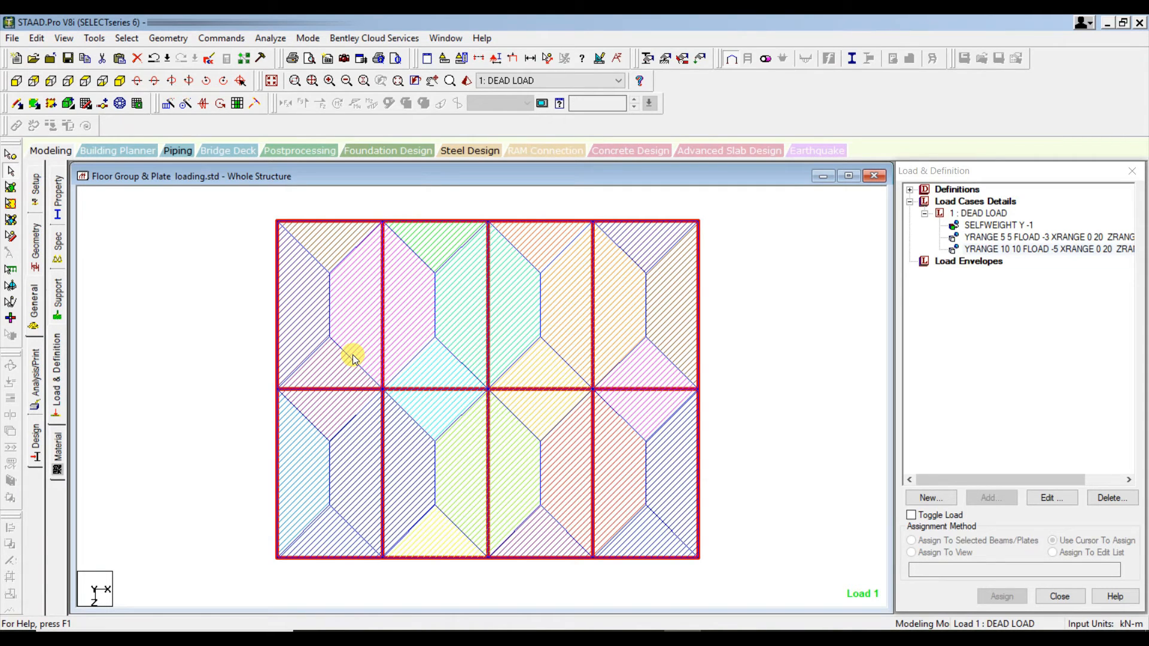
- Examine the range and distribution settings of the -5 kN/m2 floor load at Y = 10 m without changing them
left_click(1007, 248)
left_click(1052, 497)
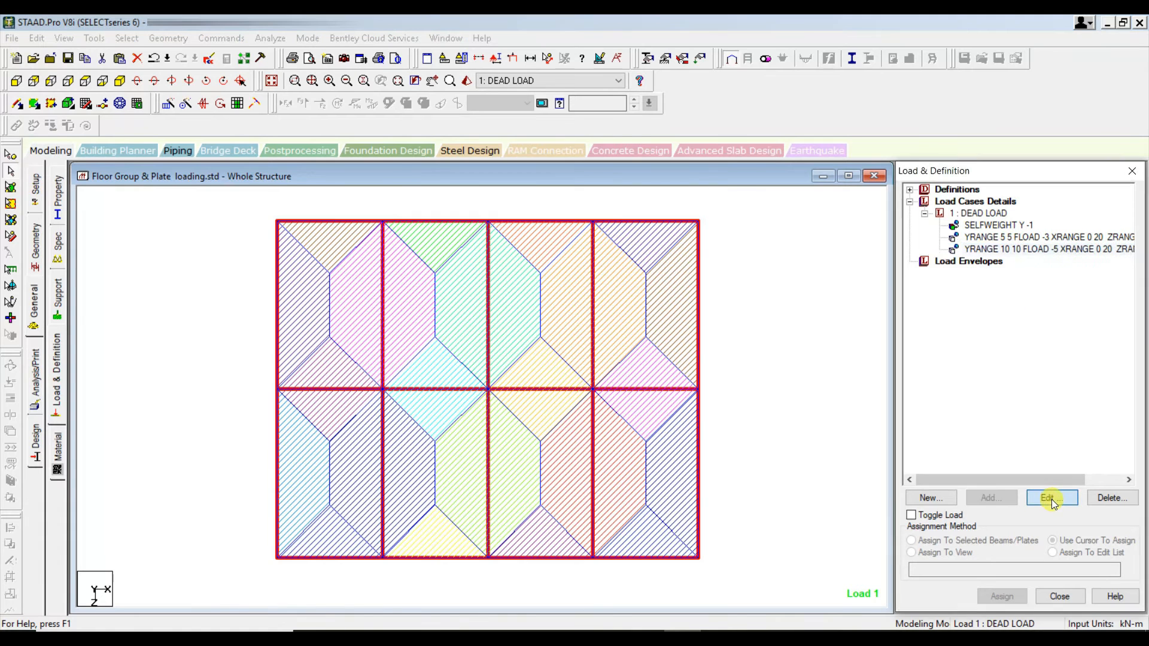
left_click_drag(609, 114, 868, 94)
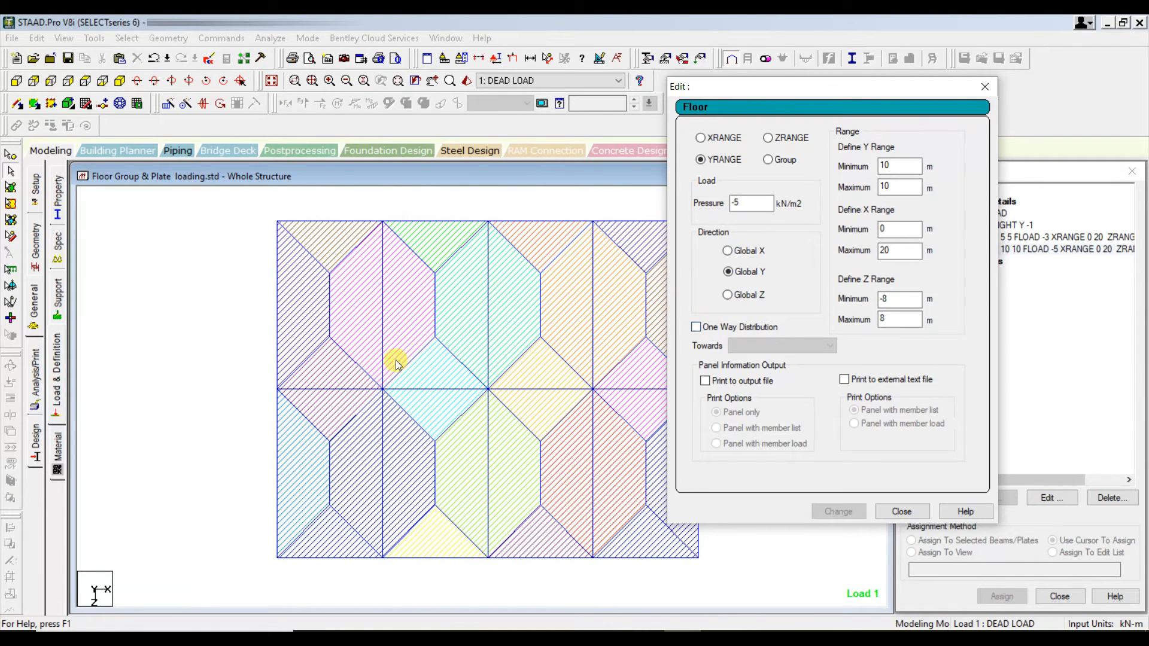
left_click(902, 511)
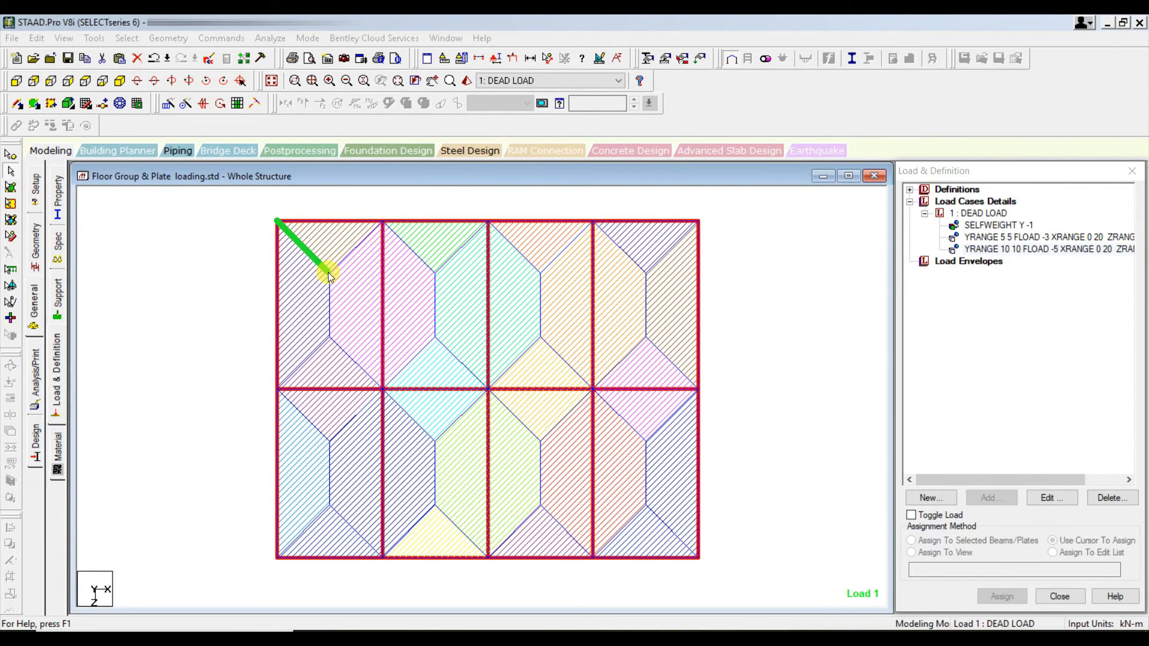
left_click_drag(328, 274, 331, 334)
left_click_drag(278, 385, 330, 335)
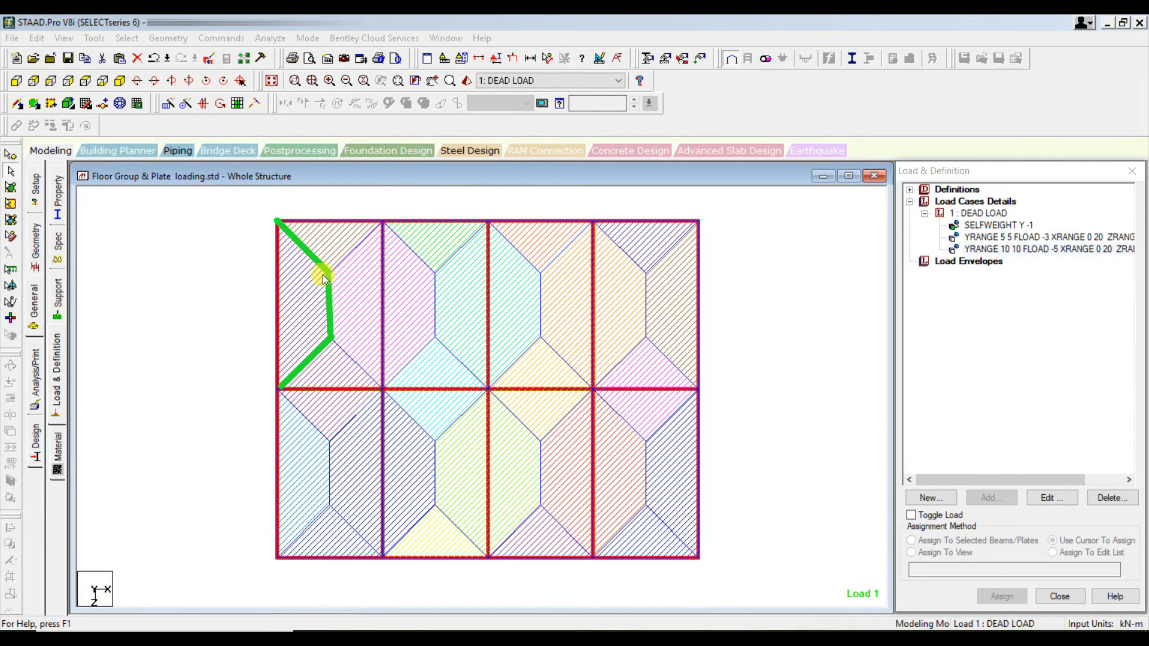
left_click_drag(333, 338, 378, 390)
left_click_drag(375, 231, 383, 224)
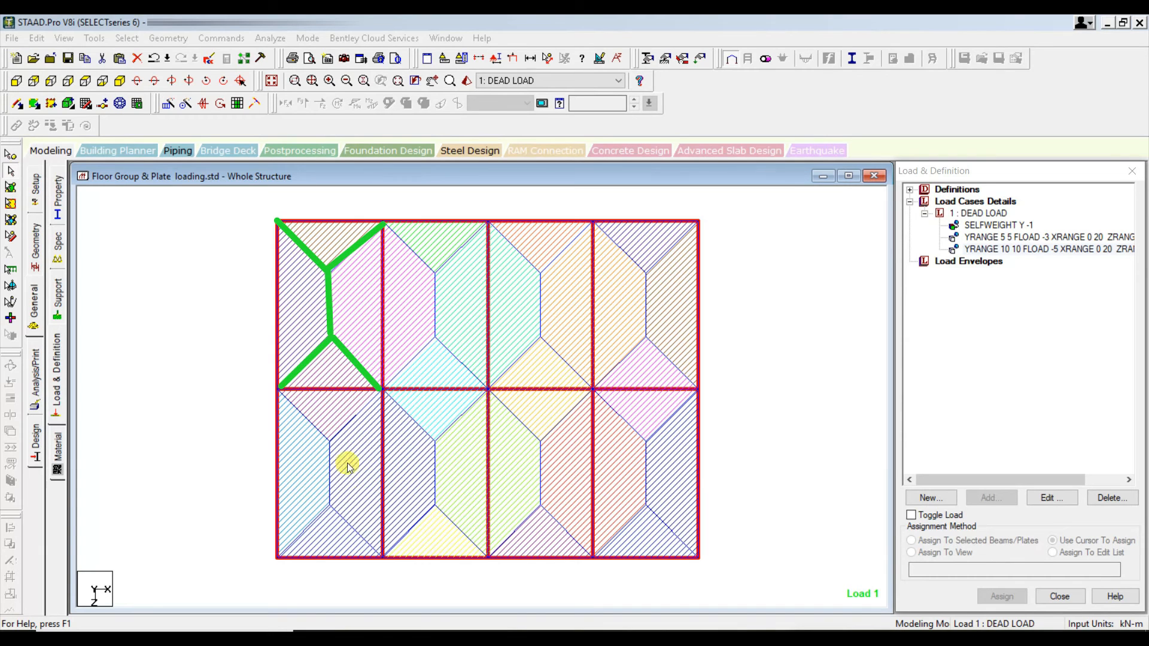
- Change the -5 kN/m2 floor load at Y = 10 m to One Way Distribution towards Default (Longer Direction)
left_click(1053, 249)
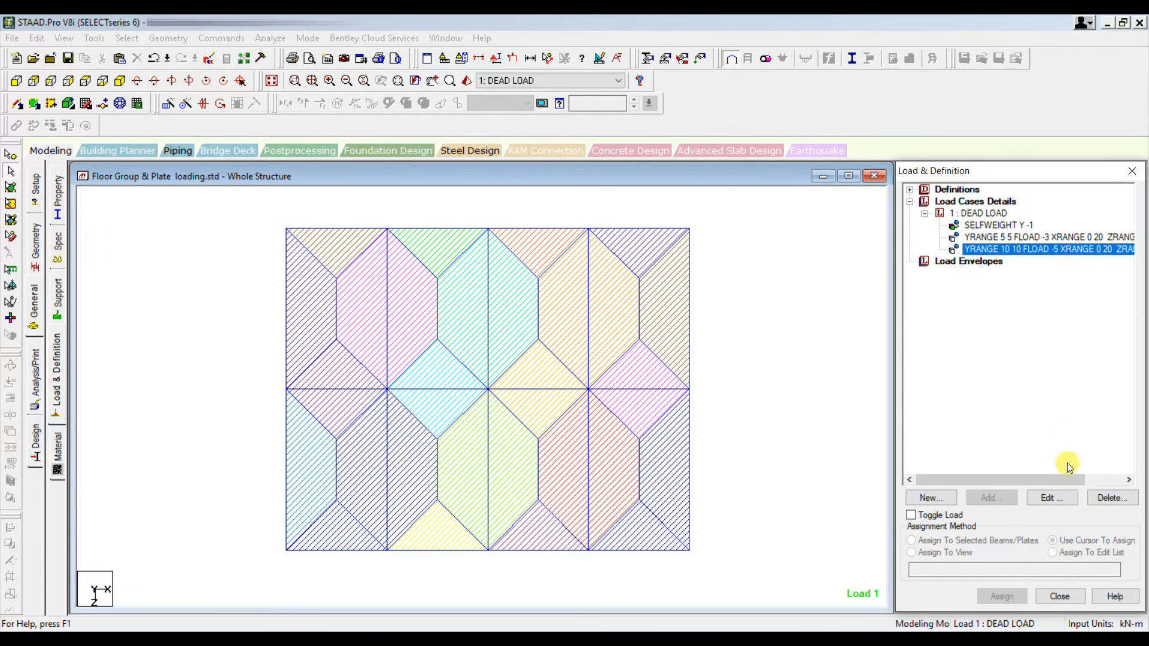
left_click(1052, 498)
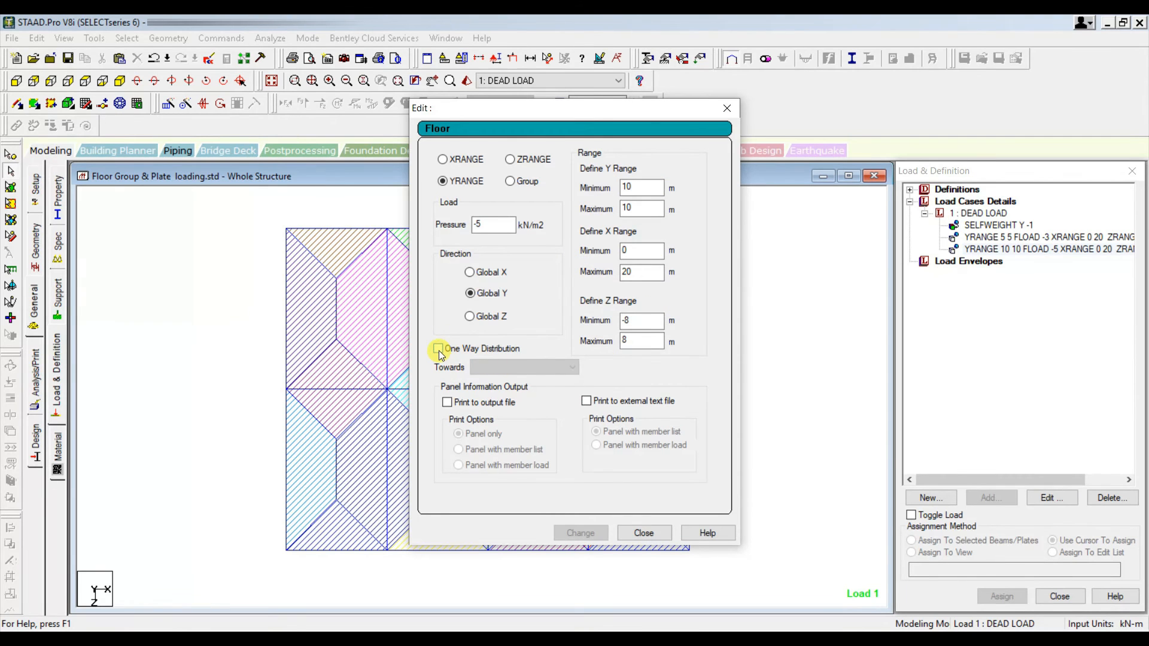
left_click_drag(519, 116, 702, 134)
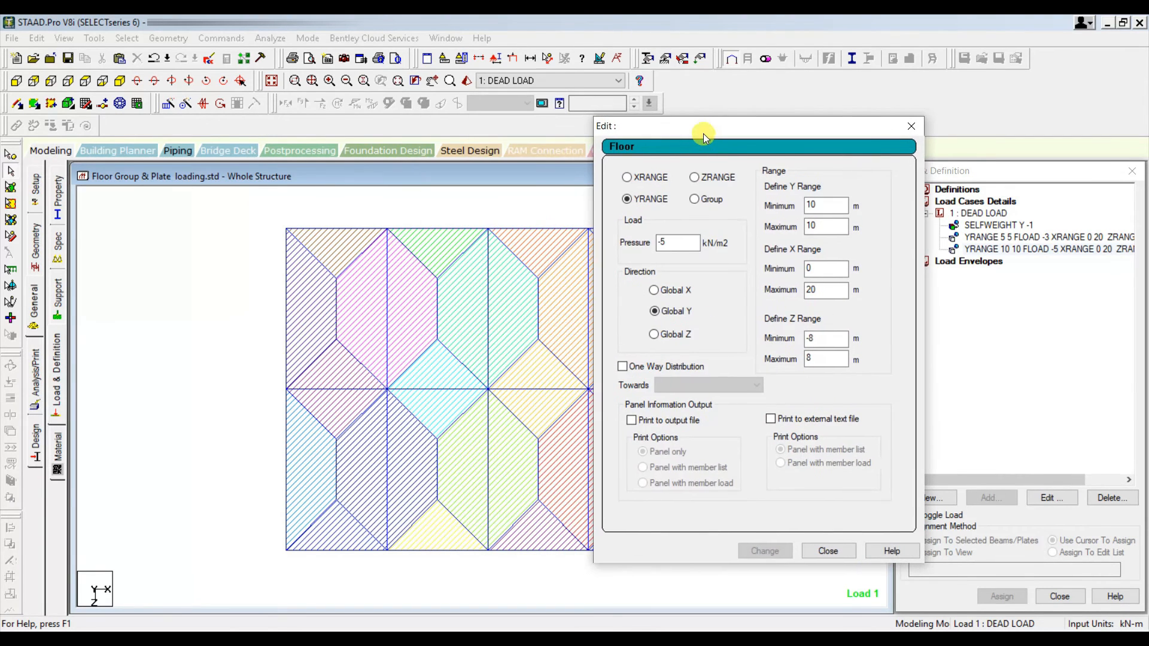
left_click(622, 367)
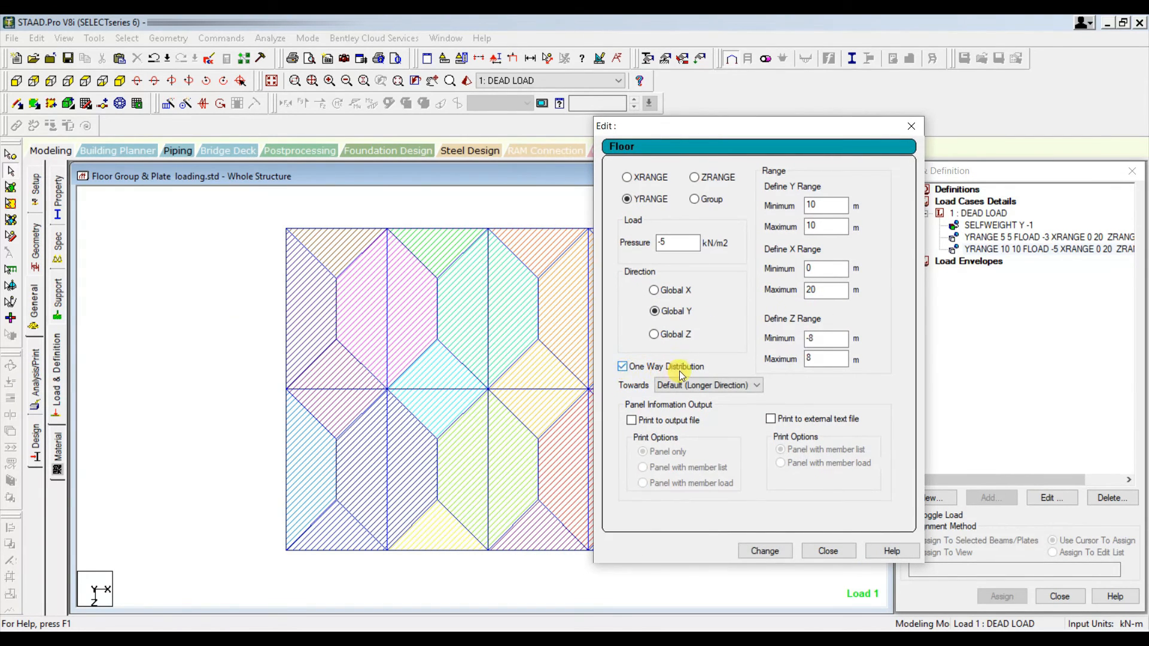
left_click(767, 551)
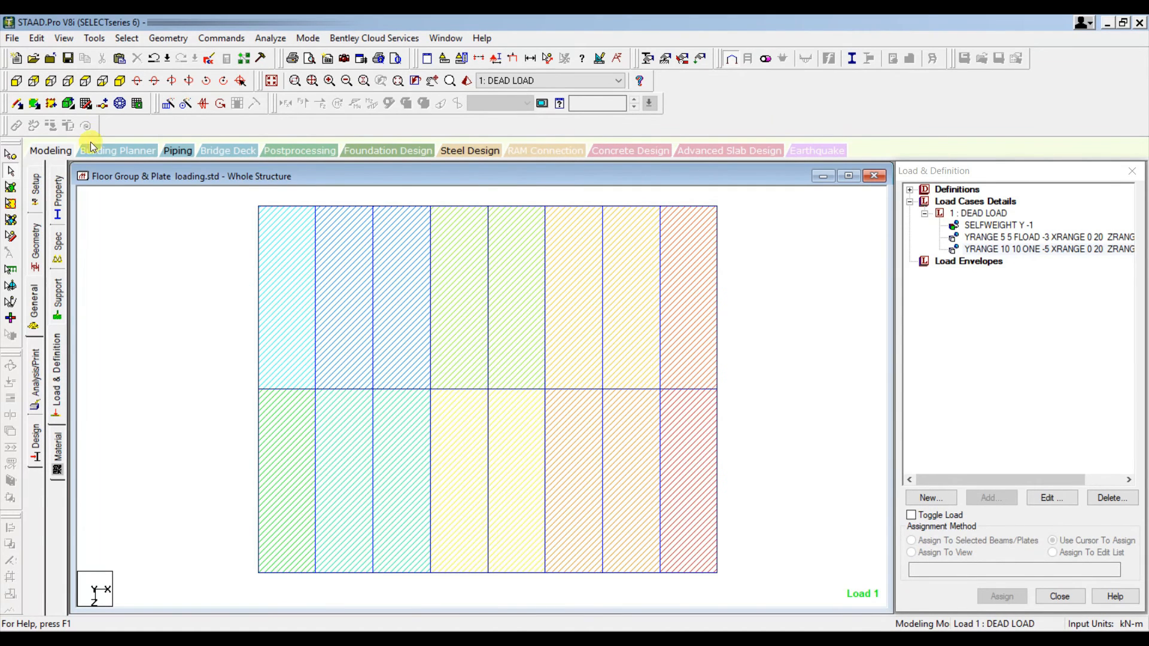
- Examine the one-way load distribution on the floor in an isometric view and let Auto Save save the file
left_click(120, 81)
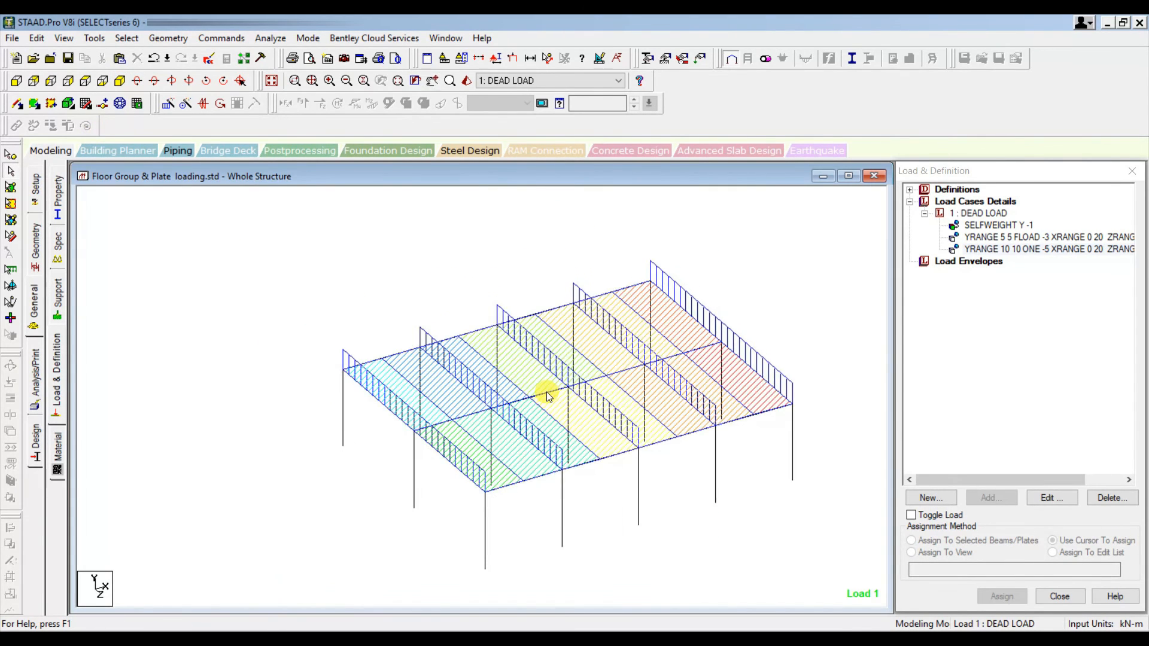
middle_click_drag(598, 429, 580, 441)
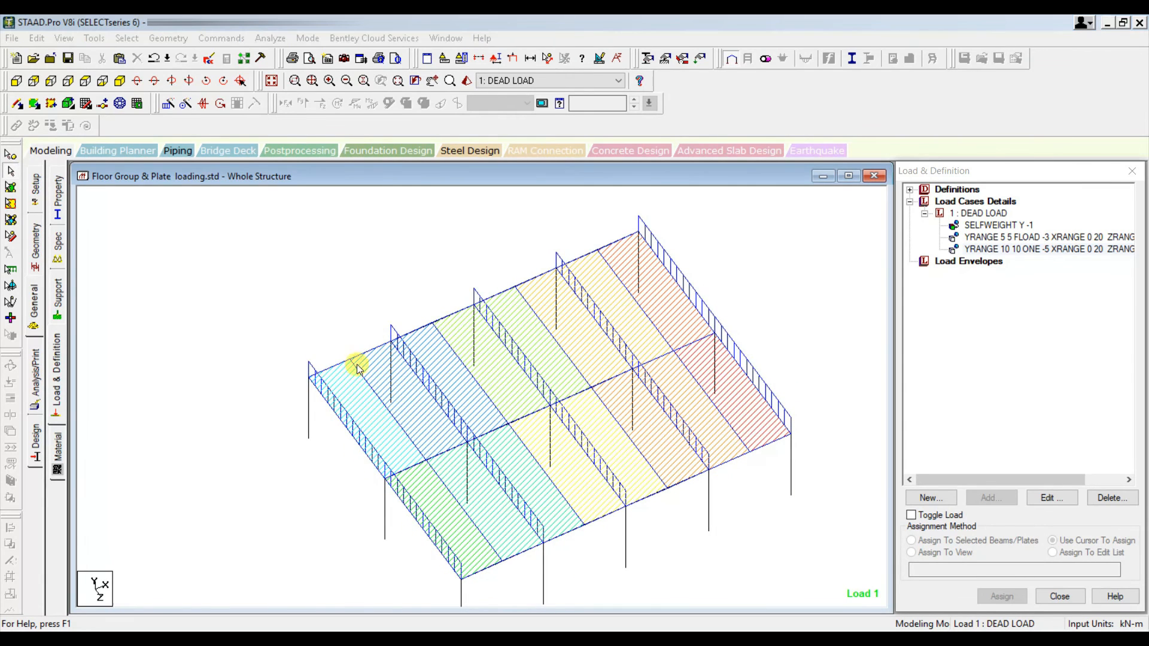
mouse_move(310, 383)
left_mouse_down()
mouse_move(387, 484)
mouse_move(469, 446)
left_mouse_up()
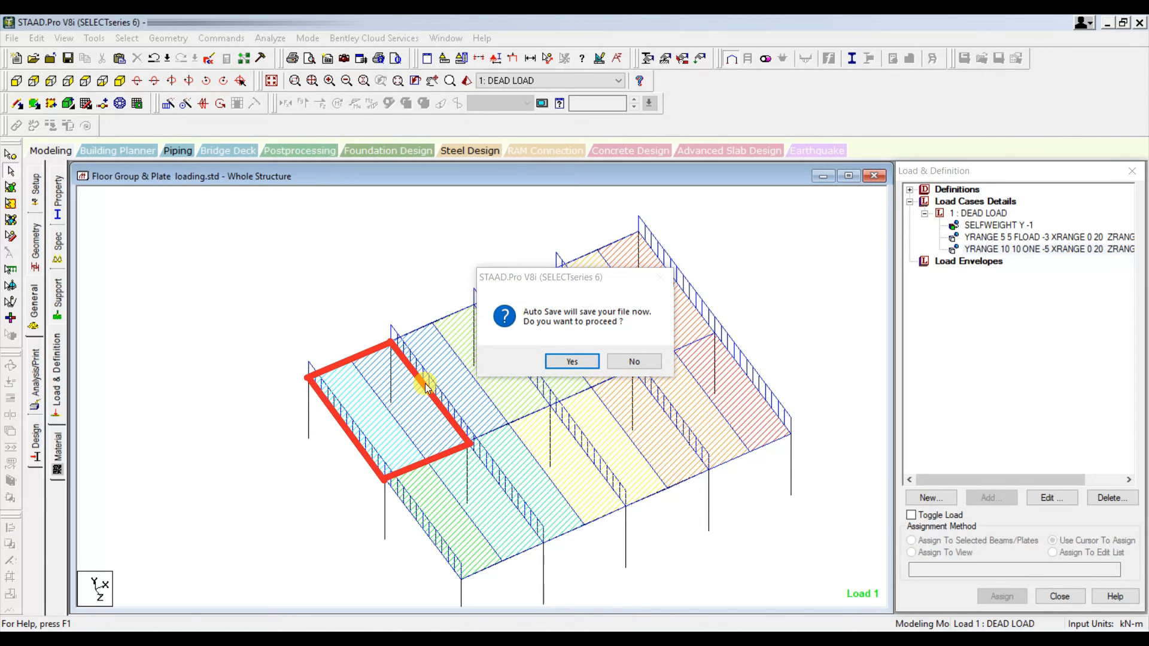
left_click(557, 360)
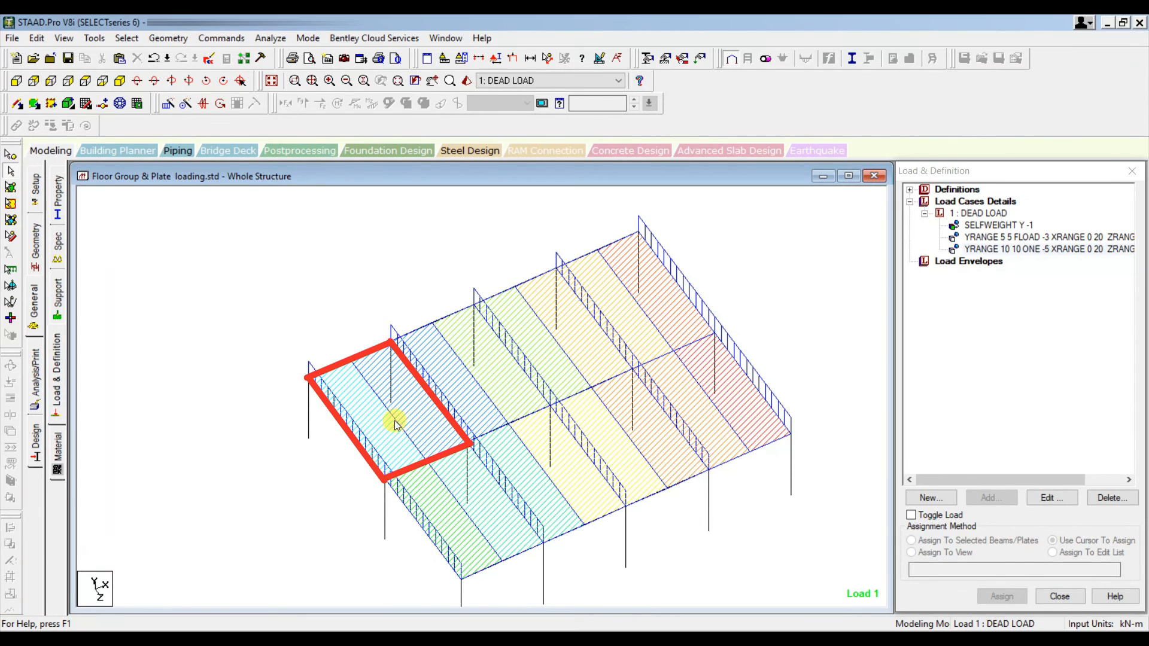